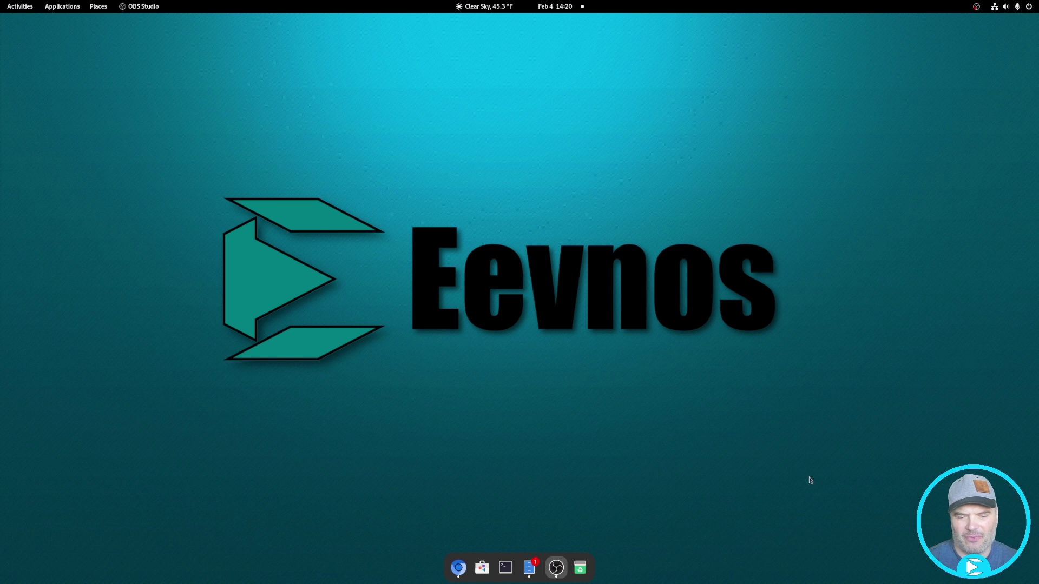
Step: Show etcher.balena.io's Download Etcher section in Thorium, then switch to the Linux Mint download tab
{"action": "left_click", "coordinate": [457, 568]}
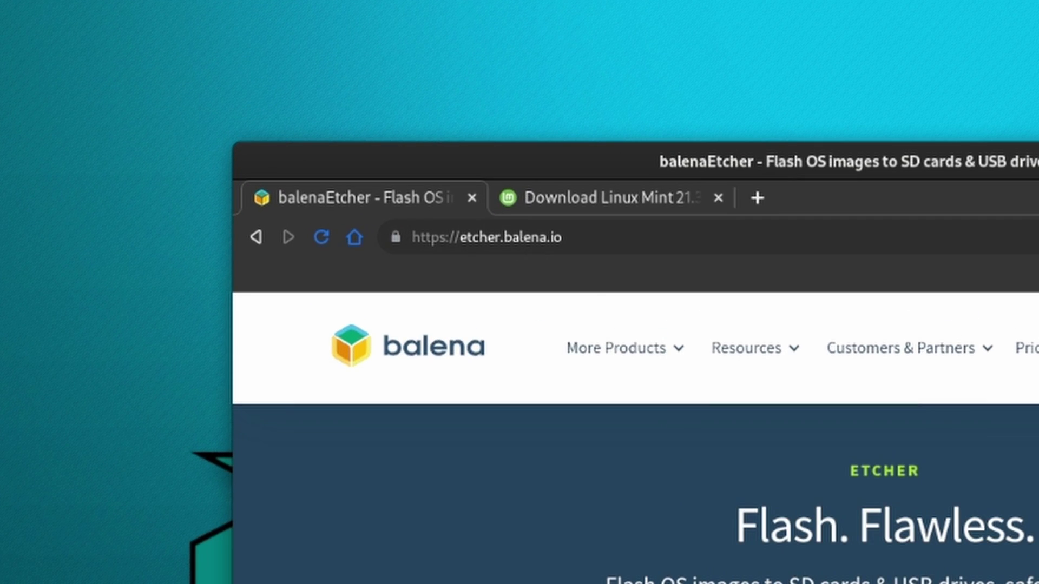
{"action": "left_click", "coordinate": [1038, 583]}
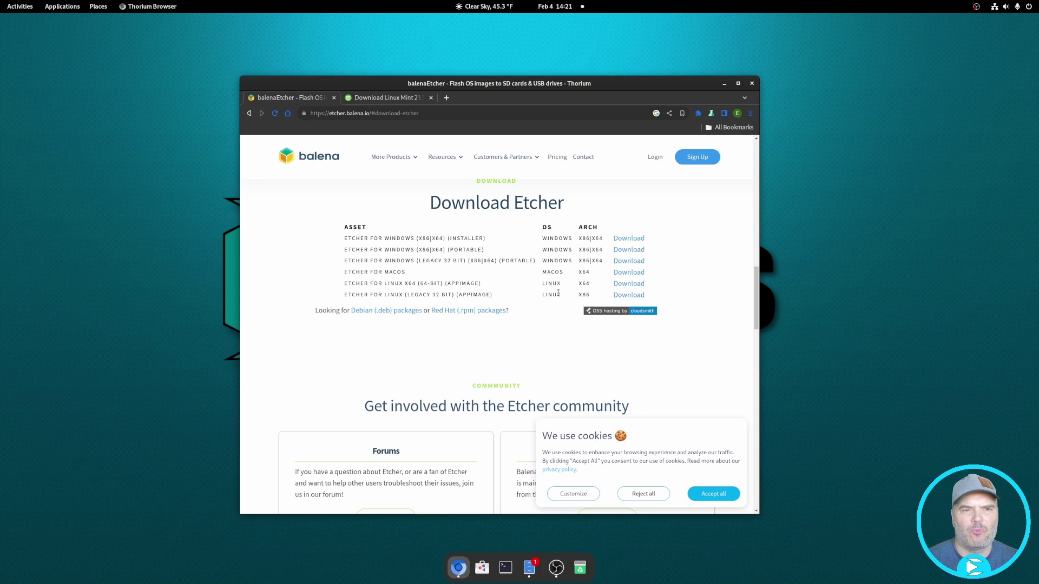
{"action": "left_click", "coordinate": [387, 100]}
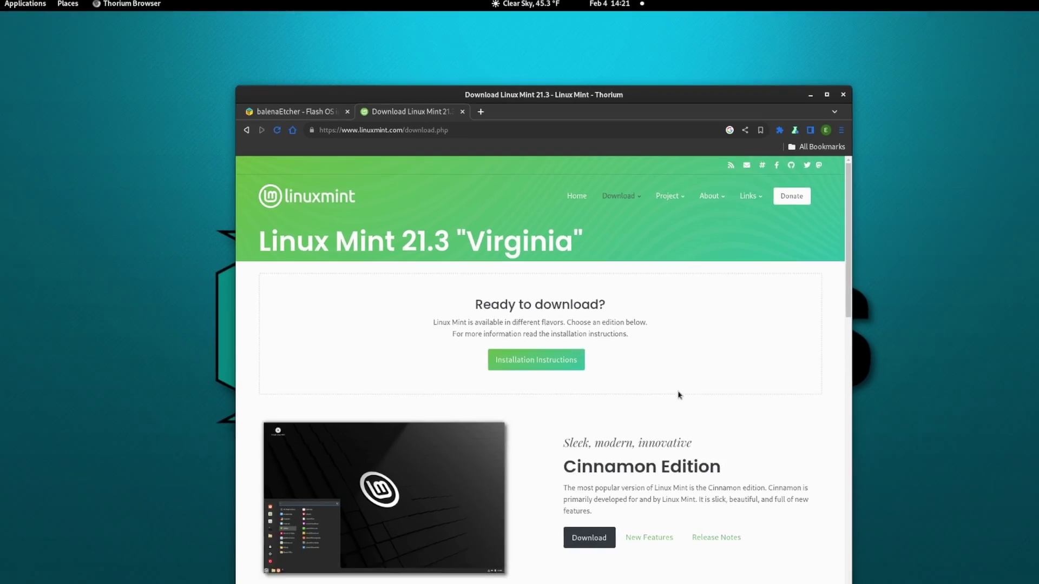
Step: Scroll the Linux Mint 21.3 download page to compare the Cinnamon, MATE and Xfce editions
{"action": "scroll", "coordinate": [678, 395], "scroll_direction": "down", "scroll_amount": 3}
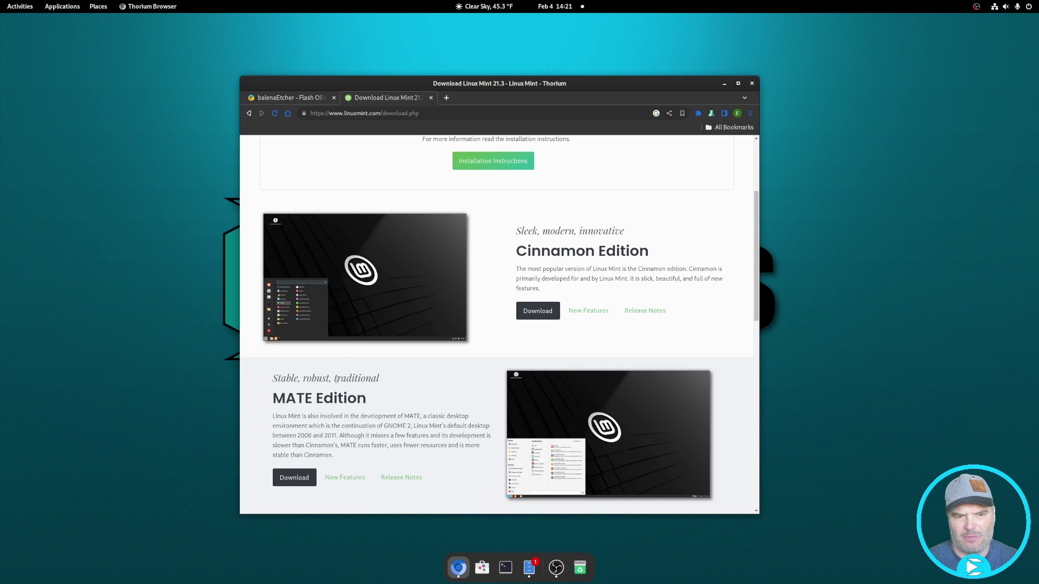
{"action": "scroll", "coordinate": [336, 378], "scroll_direction": "down", "scroll_amount": 3}
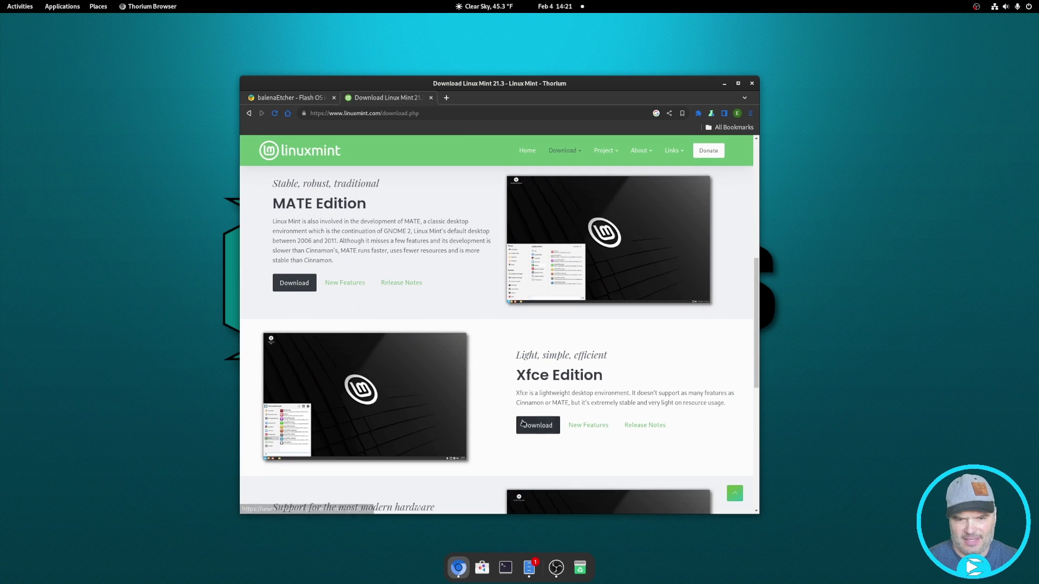
{"action": "scroll", "coordinate": [540, 259], "scroll_direction": "up", "scroll_amount": 3}
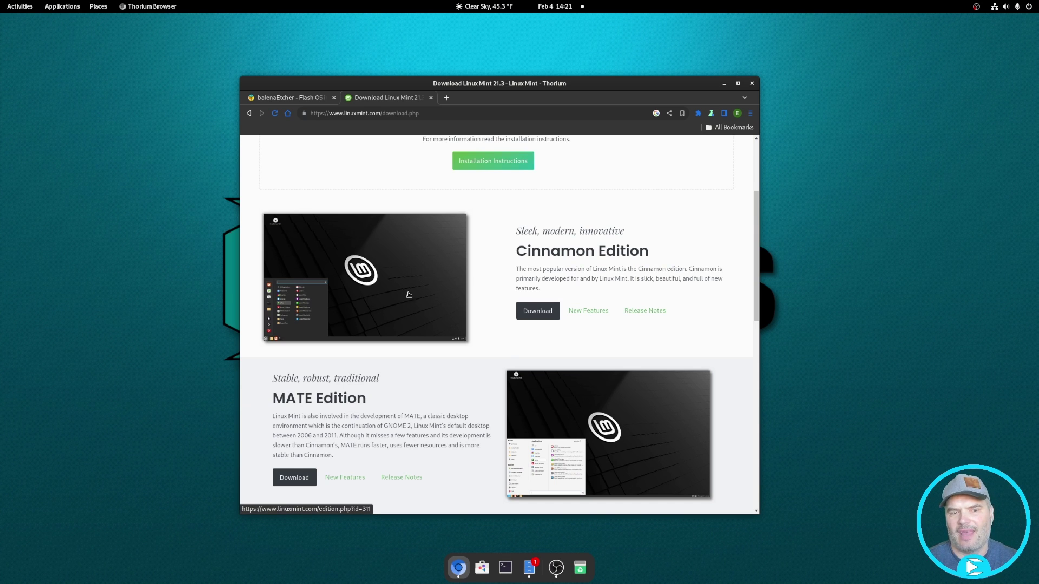
{"action": "scroll", "coordinate": [476, 387], "scroll_direction": "down", "scroll_amount": 4}
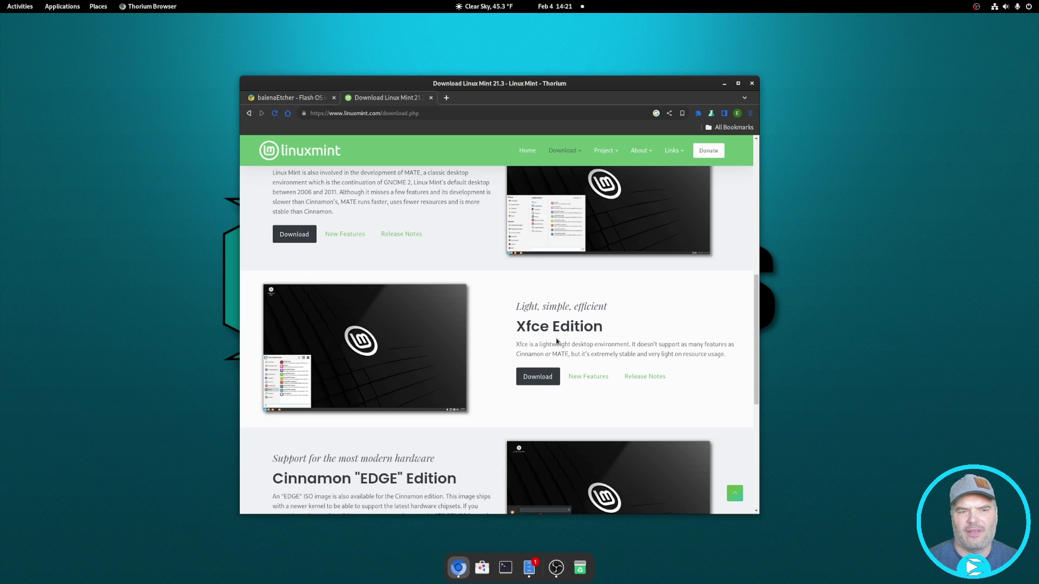
{"action": "scroll", "coordinate": [557, 340], "scroll_direction": "up", "scroll_amount": 2}
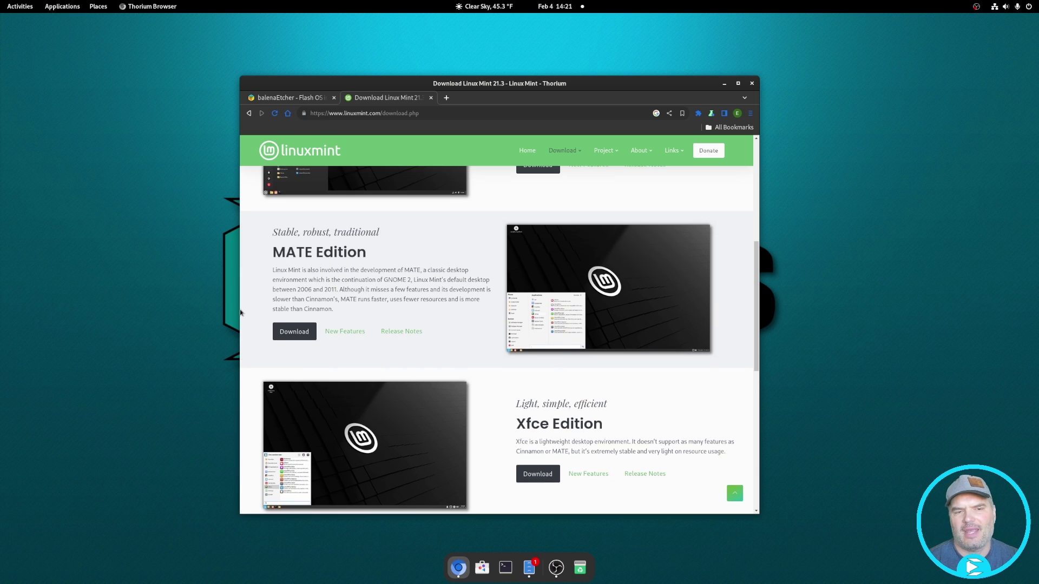
{"action": "scroll", "coordinate": [420, 323], "scroll_direction": "up", "scroll_amount": 1}
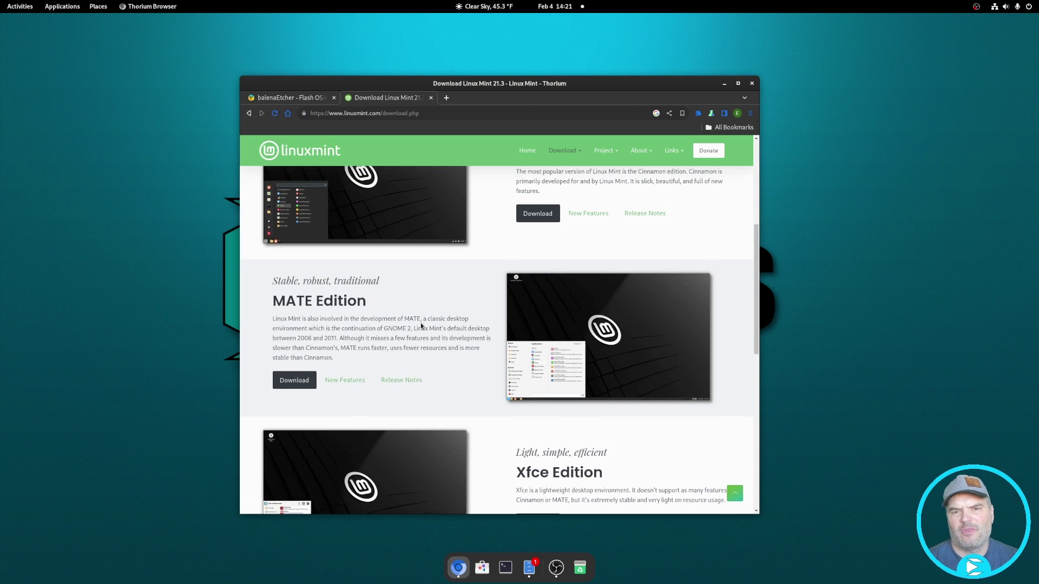
{"action": "scroll", "coordinate": [420, 322], "scroll_direction": "up", "scroll_amount": 2}
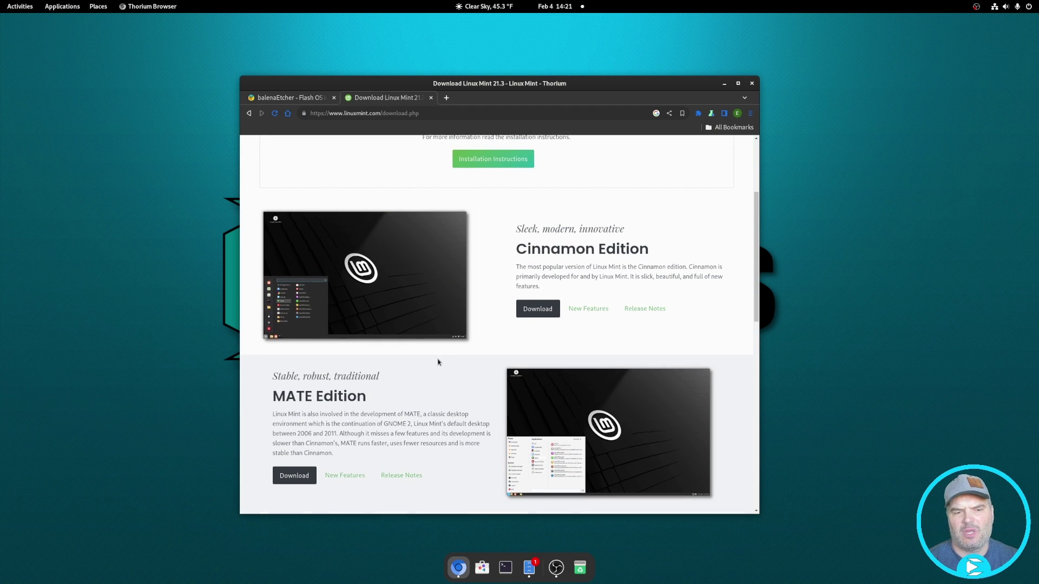
{"action": "scroll", "coordinate": [441, 362], "scroll_direction": "down", "scroll_amount": 1}
{"action": "scroll", "coordinate": [523, 452], "scroll_direction": "down", "scroll_amount": 2}
{"action": "scroll", "coordinate": [542, 437], "scroll_direction": "up", "scroll_amount": 4}
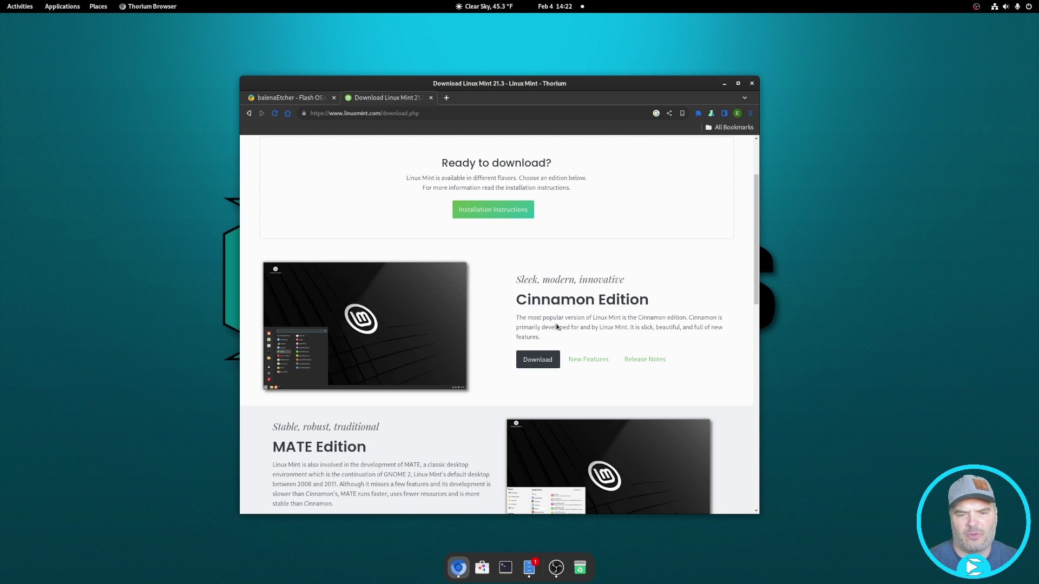
Step: Open the Cinnamon Edition page, scroll to its download mirrors, and minimize the browser
{"action": "left_click", "coordinate": [537, 359]}
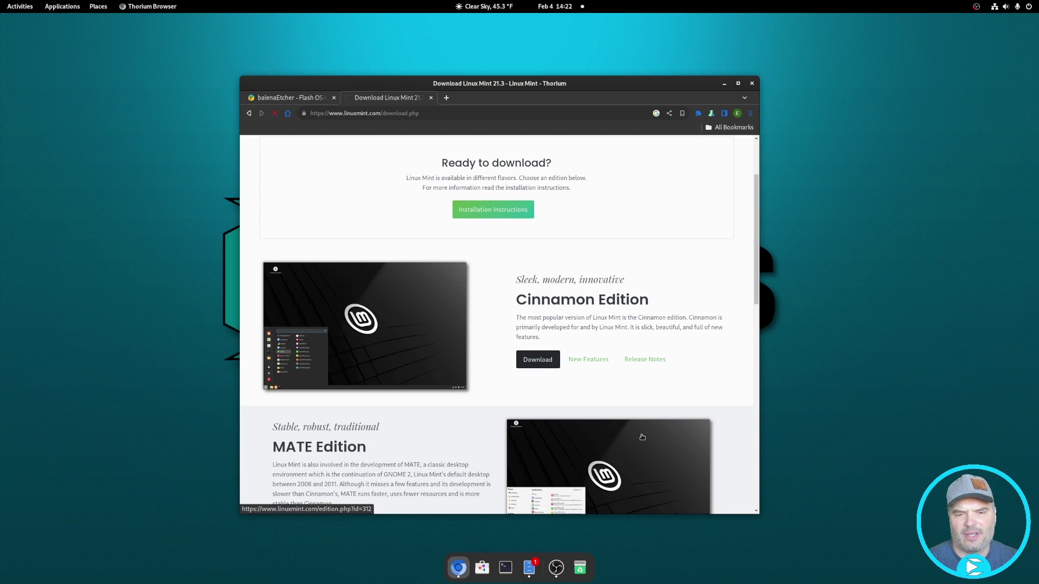
{"action": "scroll", "coordinate": [623, 303], "scroll_direction": "down", "scroll_amount": 8}
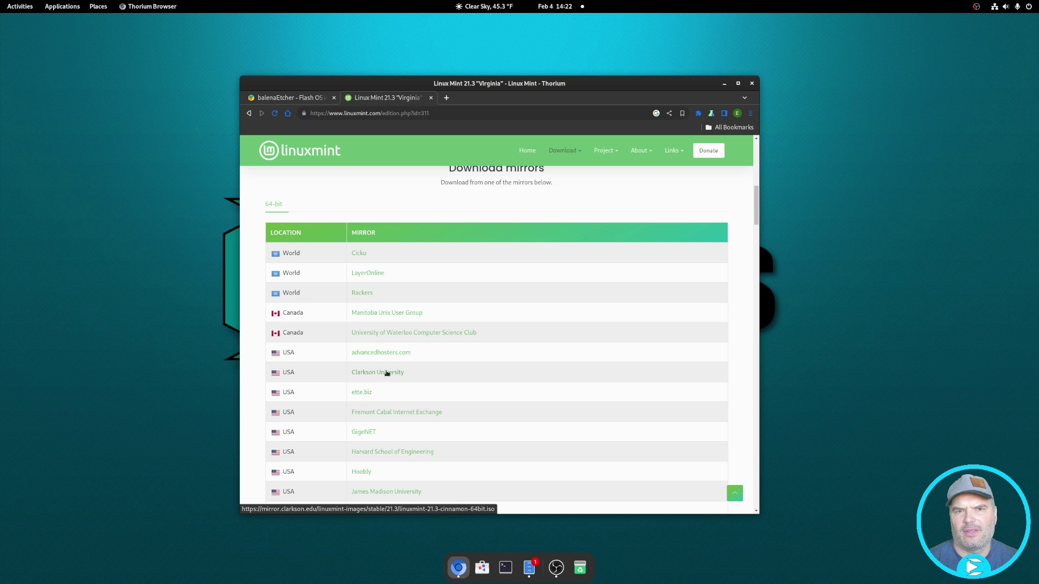
{"action": "left_click", "coordinate": [723, 85]}
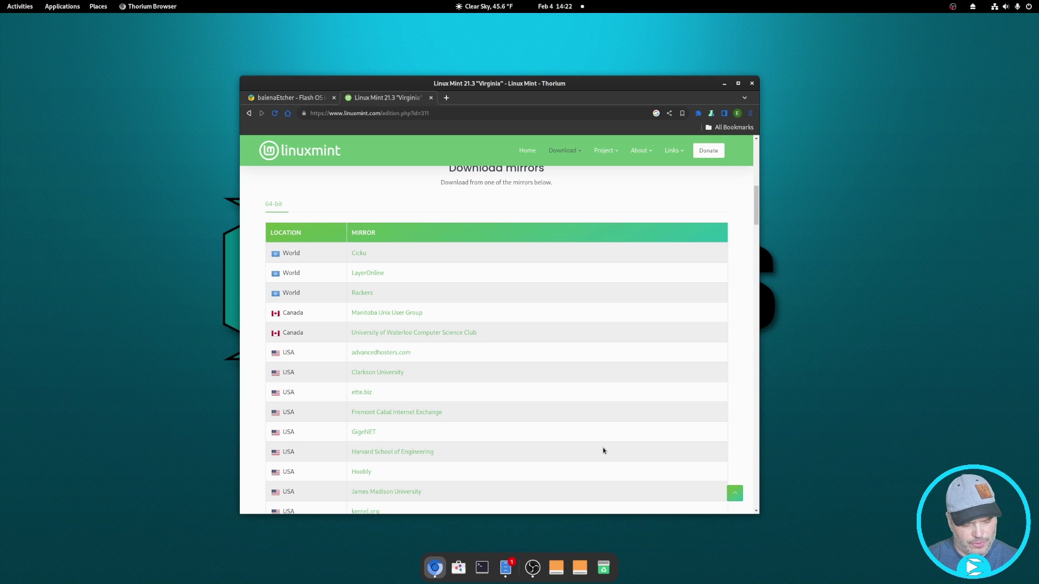
{"action": "key", "text": "super"}
Step: Launch balenaEtcher and load linuxmint-21.3-cinnamon-64bit.iso from Downloads as the image
{"action": "type", "text": "ba"}
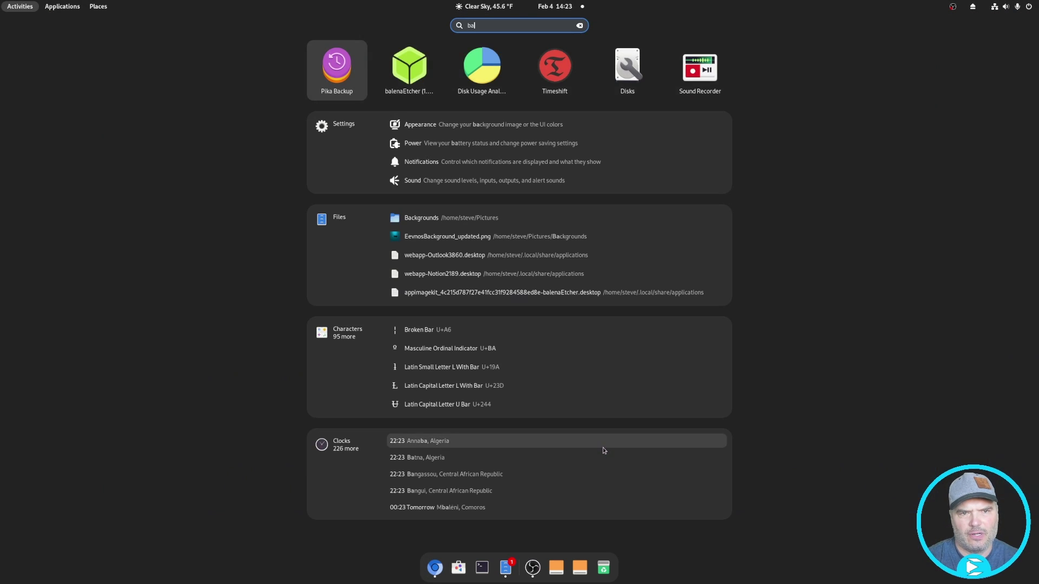
{"action": "left_click", "coordinate": [412, 65]}
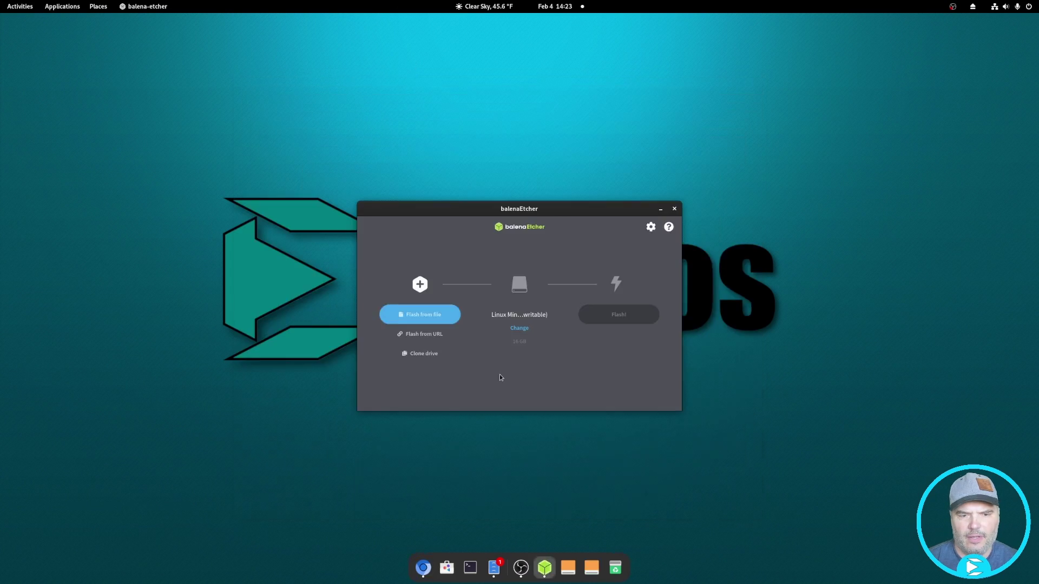
{"action": "left_click", "coordinate": [415, 318]}
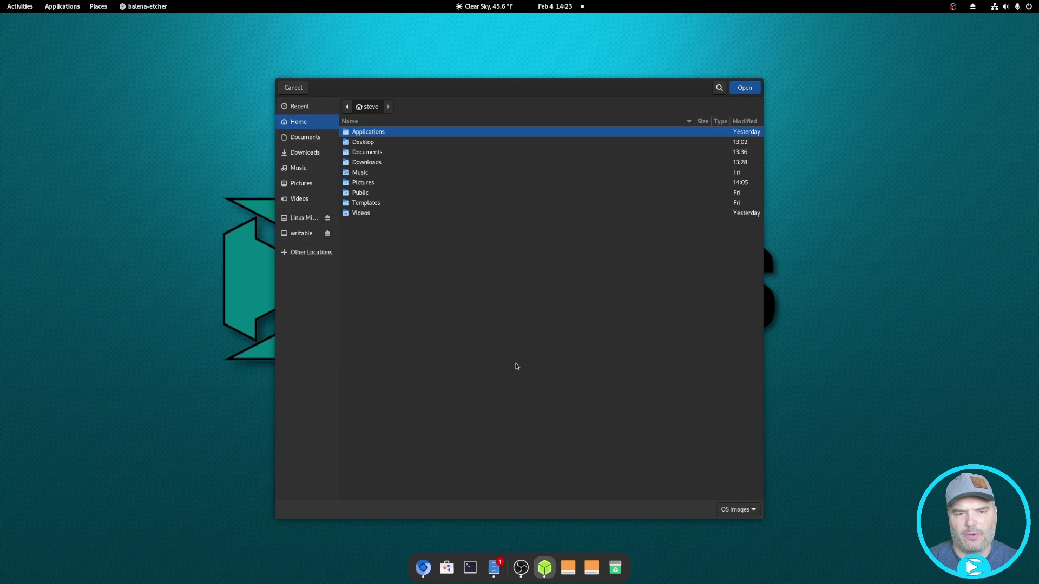
{"action": "double_click", "coordinate": [371, 162]}
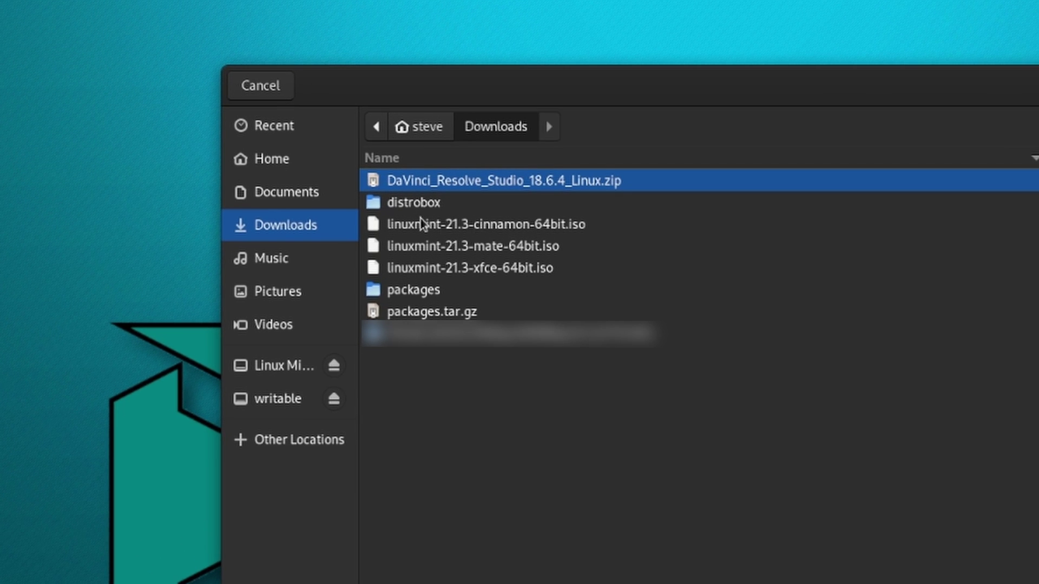
{"action": "left_click", "coordinate": [524, 243]}
{"action": "left_click", "coordinate": [520, 226]}
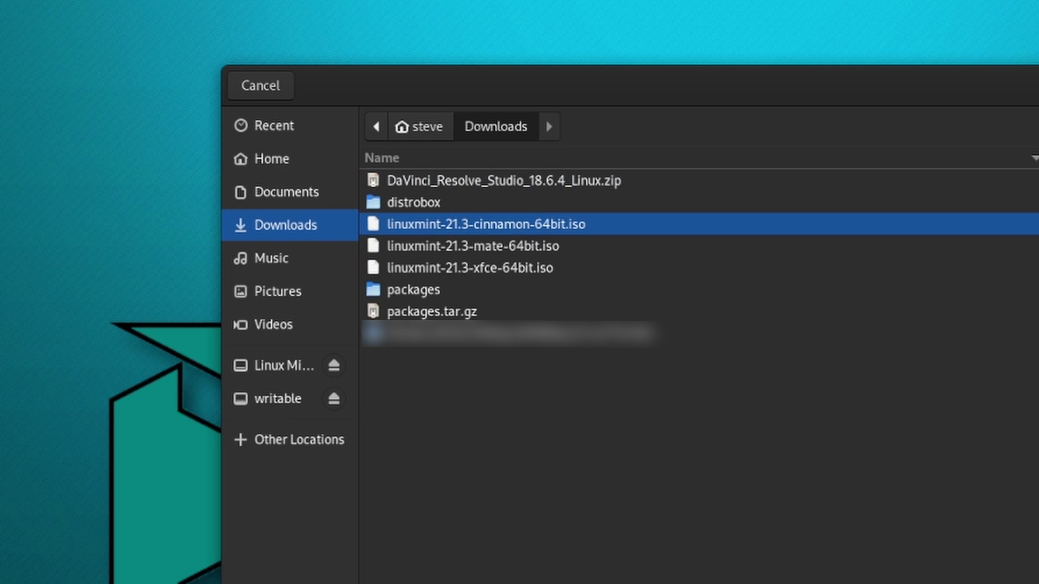
{"action": "left_click", "coordinate": [1006, 86]}
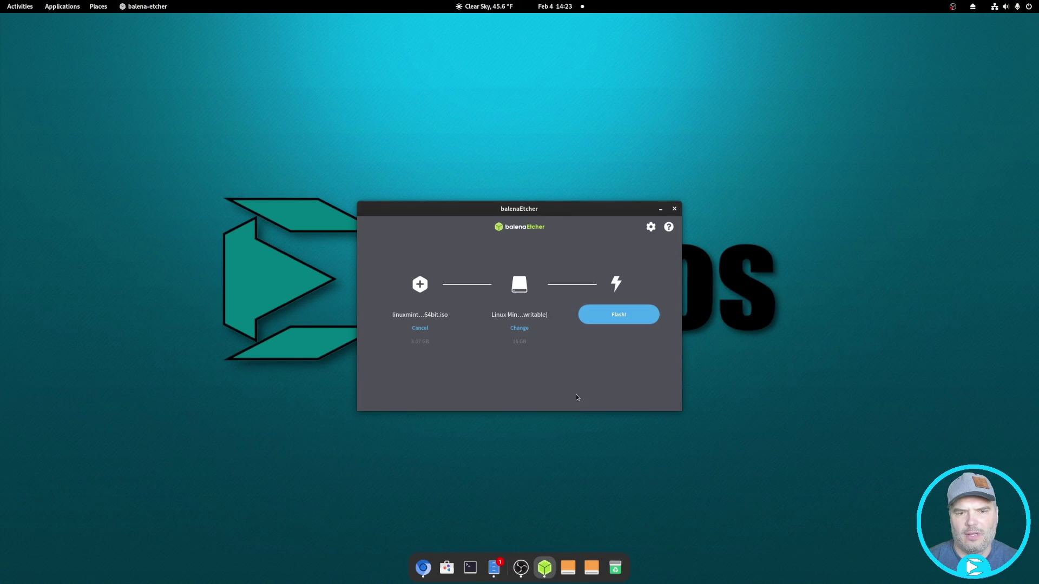
Step: Select the 16 GB /dev/sda USB drive as the flash target
{"action": "left_click", "coordinate": [520, 329]}
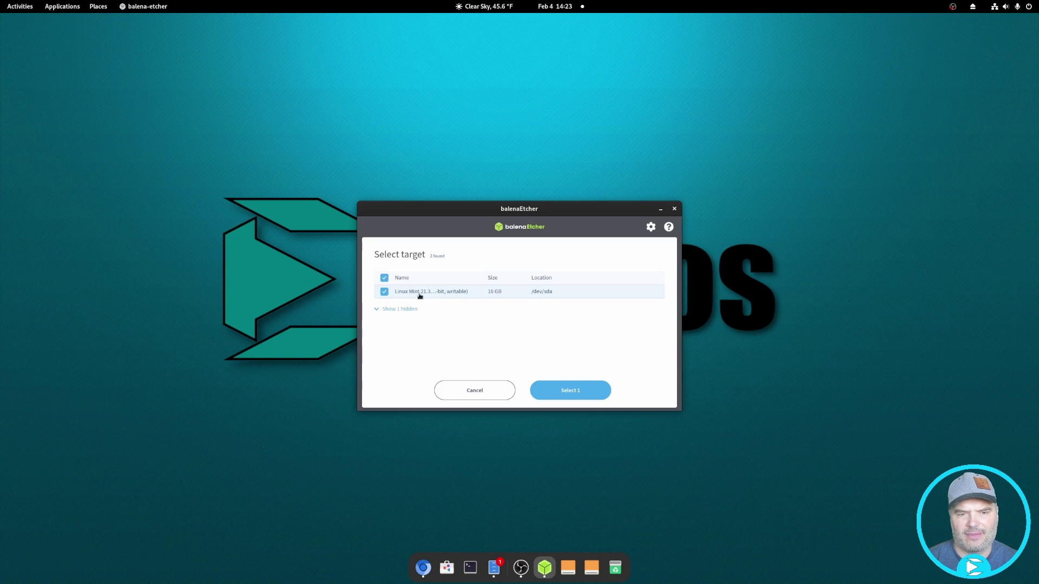
{"action": "left_click", "coordinate": [575, 395]}
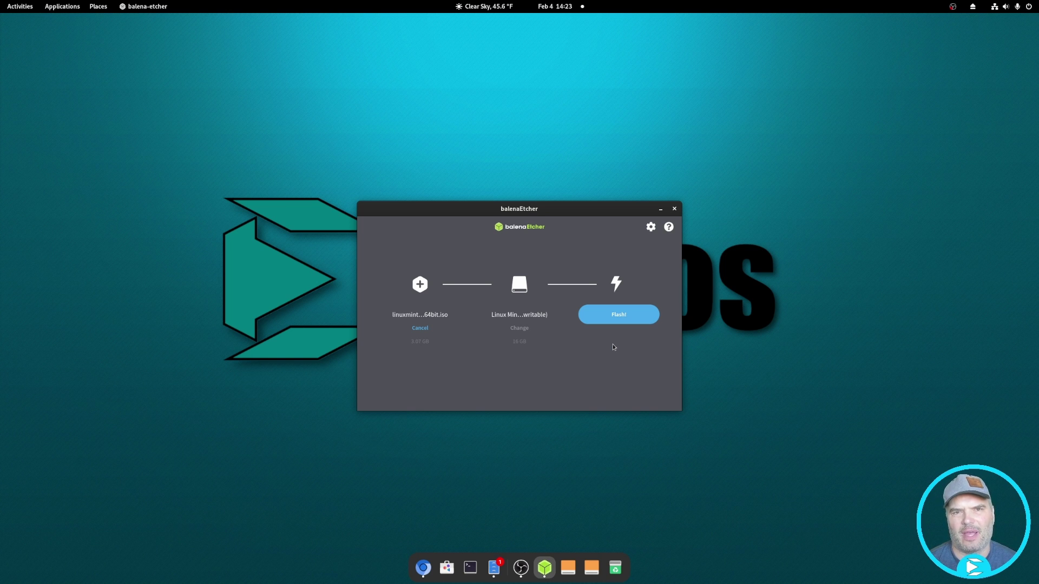
{"action": "key", "text": "alt+Tab"}
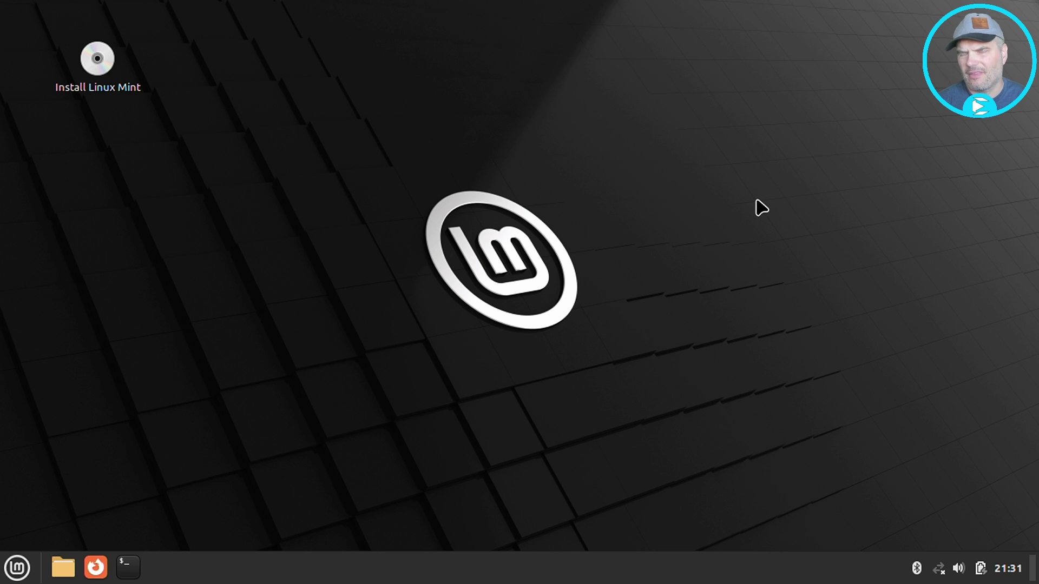
{"action": "left_click", "coordinate": [939, 569]}
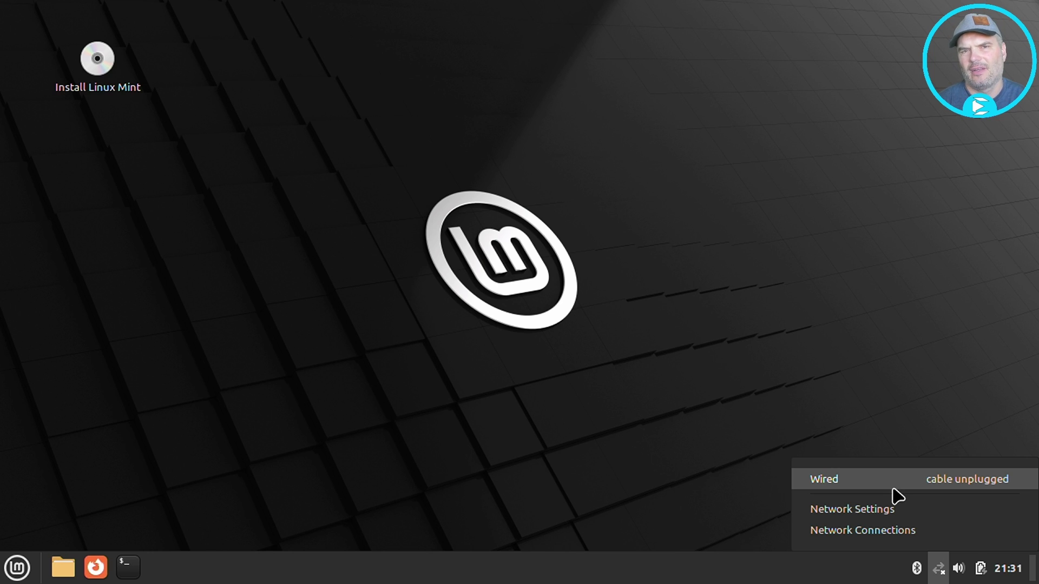
{"action": "left_click", "coordinate": [848, 406]}
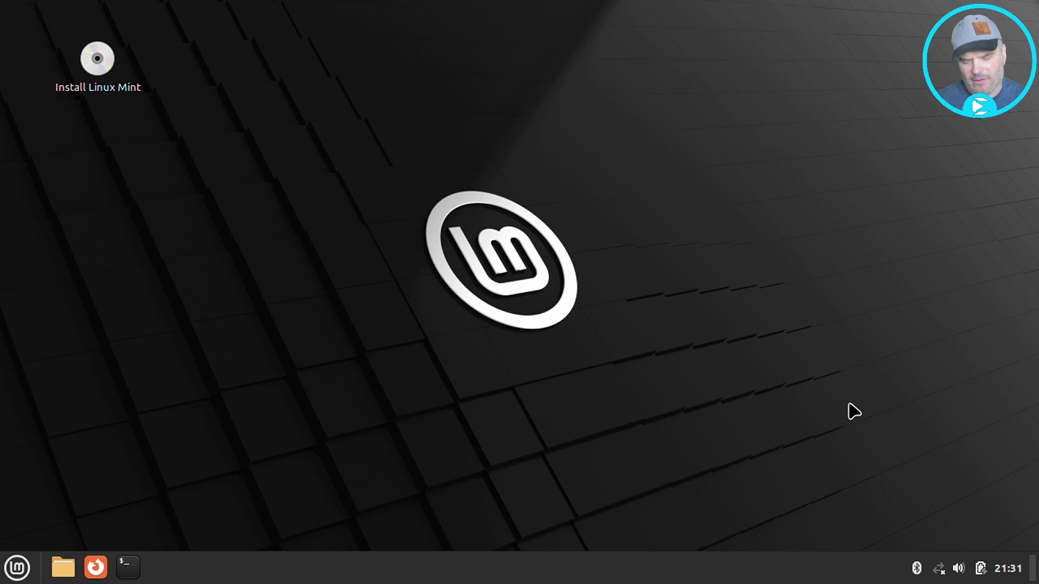
Step: Search 'driv' in the Menu and launch Driver Manager
{"action": "key", "text": "super"}
{"action": "type", "text": "d"}
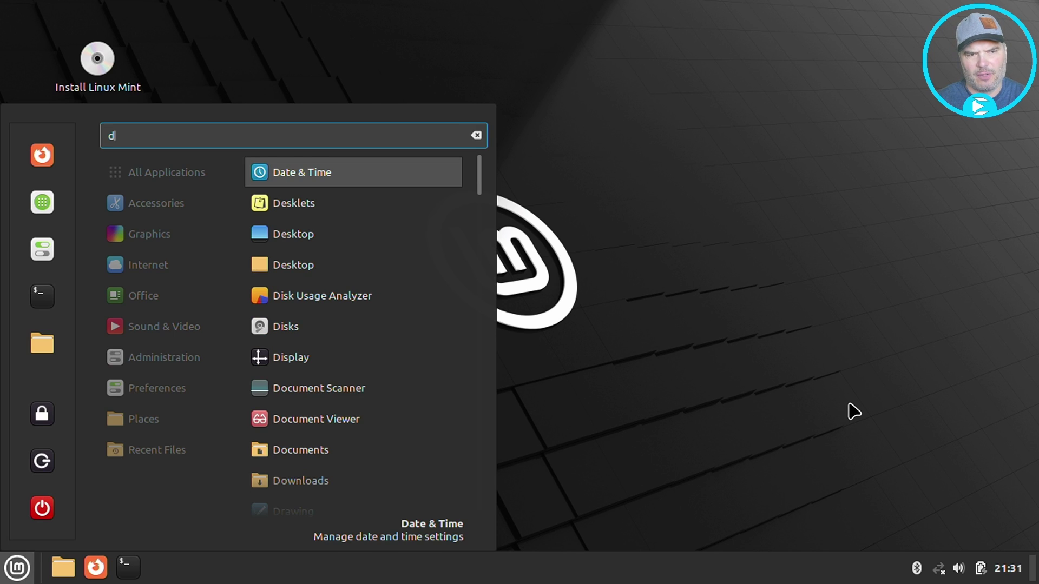
{"action": "type", "text": "ev"}
{"action": "key", "text": "BackSpace"}
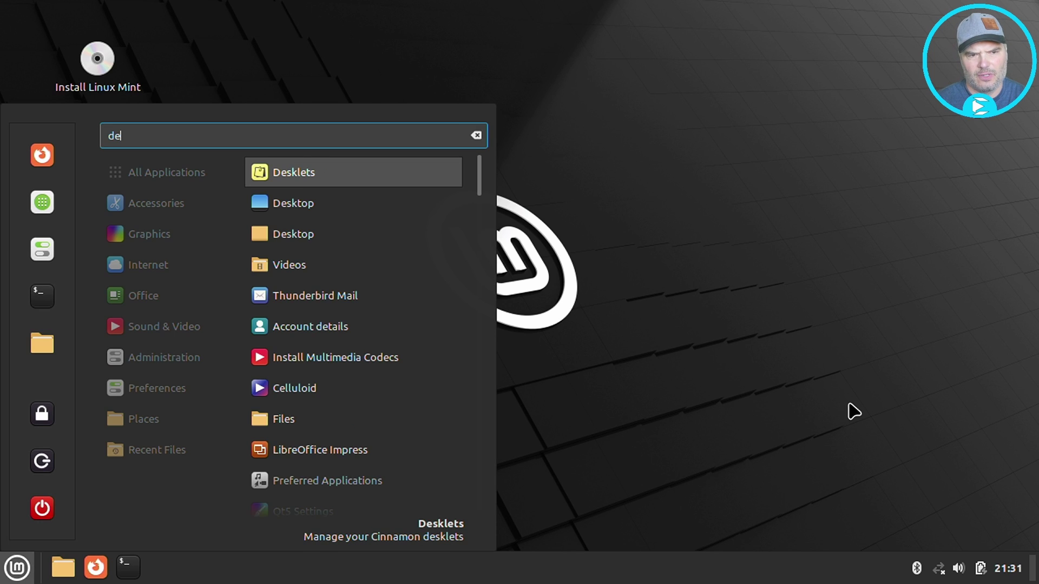
{"action": "key", "text": "BackSpace"}
{"action": "type", "text": "riv"}
{"action": "key", "text": "Return"}
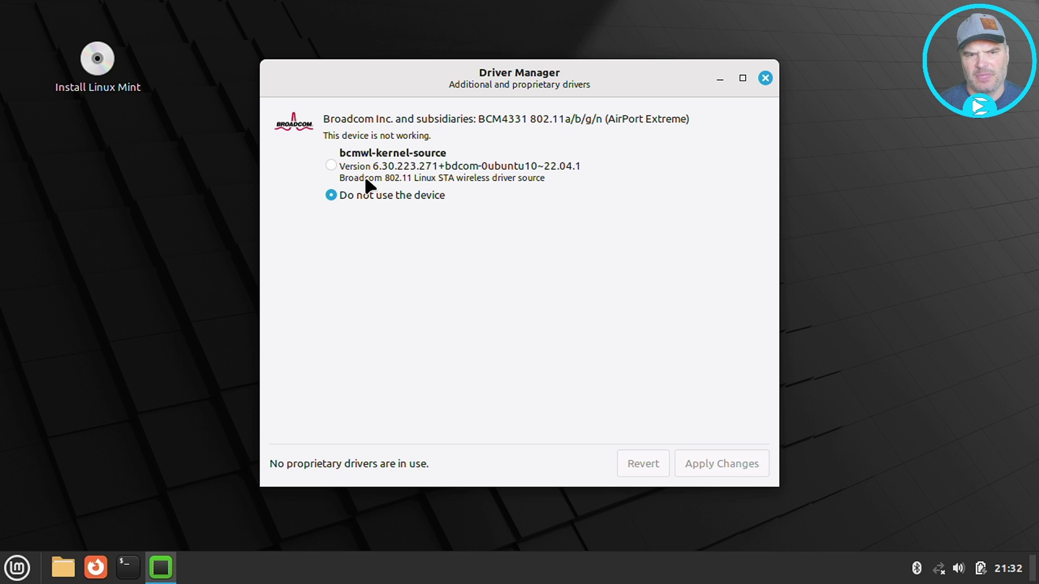
Step: Switch the Broadcom BCM4331 card to bcmwl-kernel-source, apply it, and close Driver Manager
{"action": "left_click", "coordinate": [331, 164]}
{"action": "left_click", "coordinate": [700, 466]}
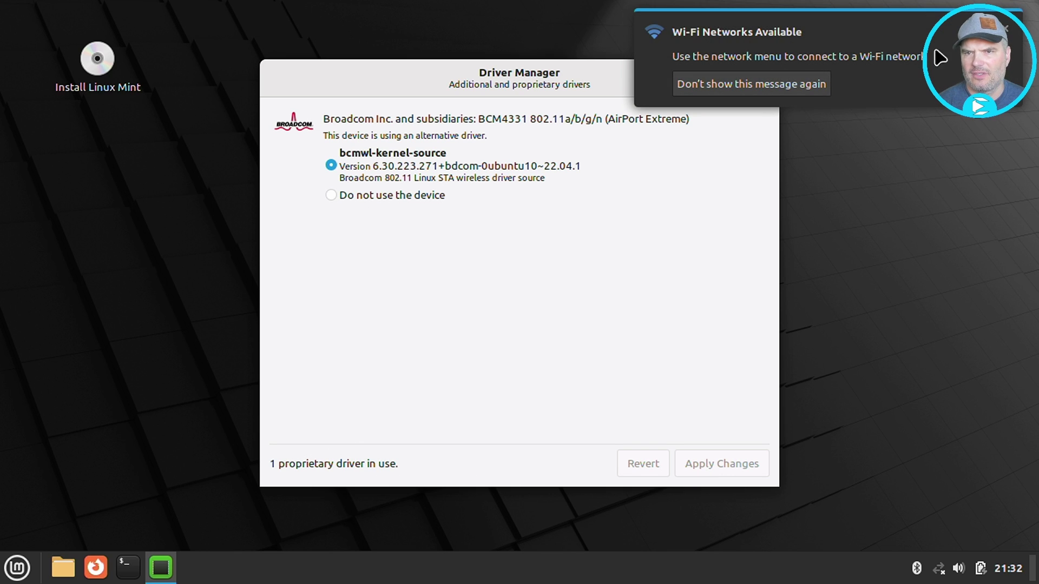
{"action": "left_click", "coordinate": [1008, 31]}
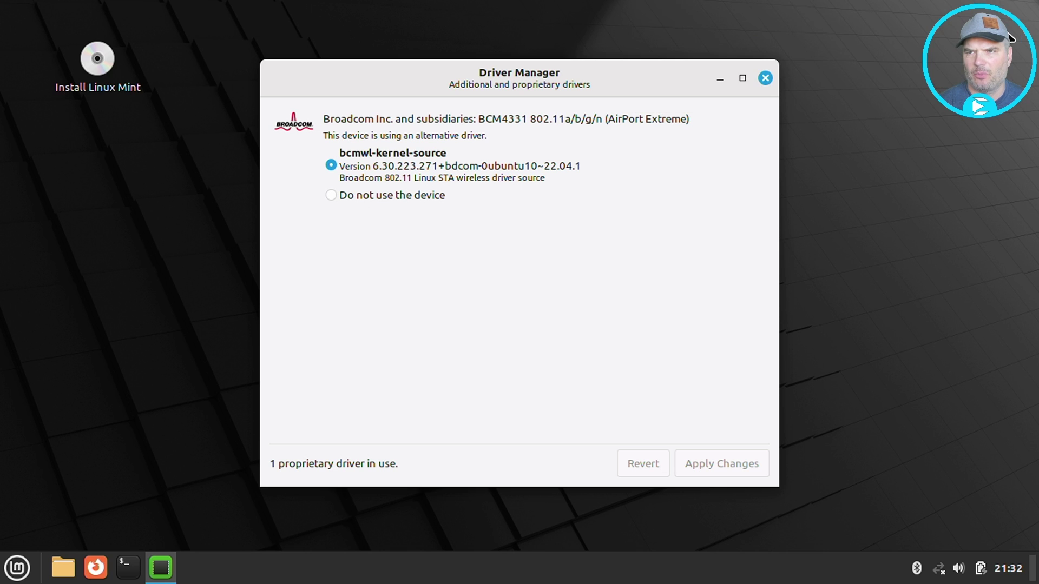
{"action": "left_click", "coordinate": [771, 79]}
Step: Connect to the ScrappleRules_Guest Wi-Fi network and launch the Install Linux Mint desktop icon
{"action": "left_click", "coordinate": [936, 576]}
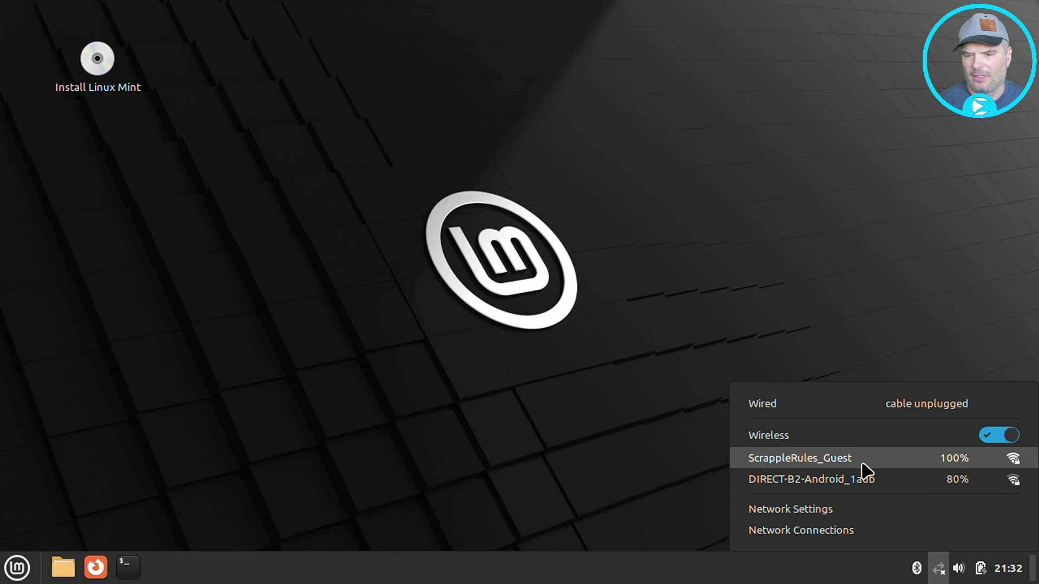
{"action": "left_click", "coordinate": [800, 458]}
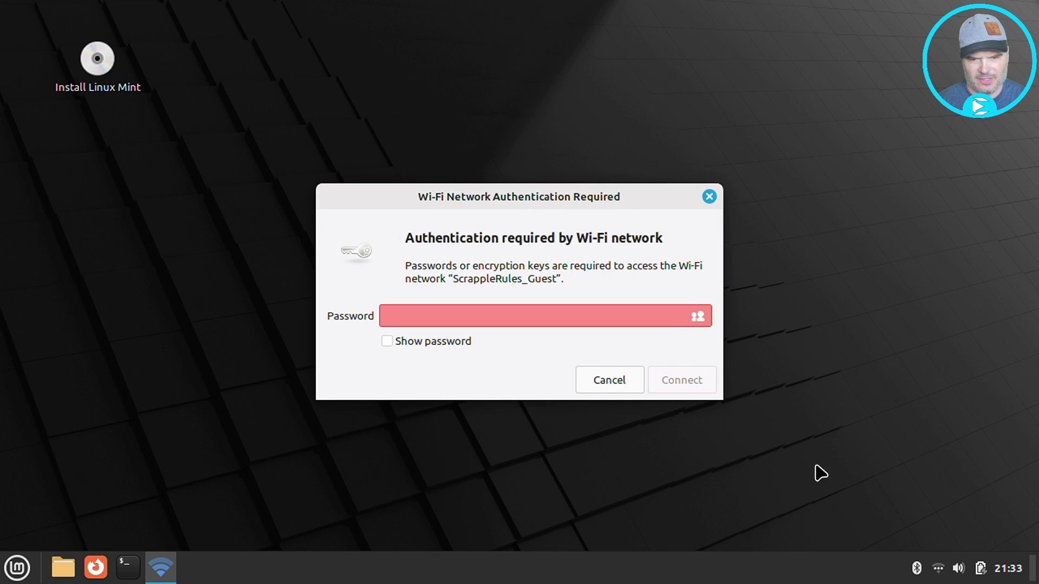
{"action": "left_click", "coordinate": [593, 312]}
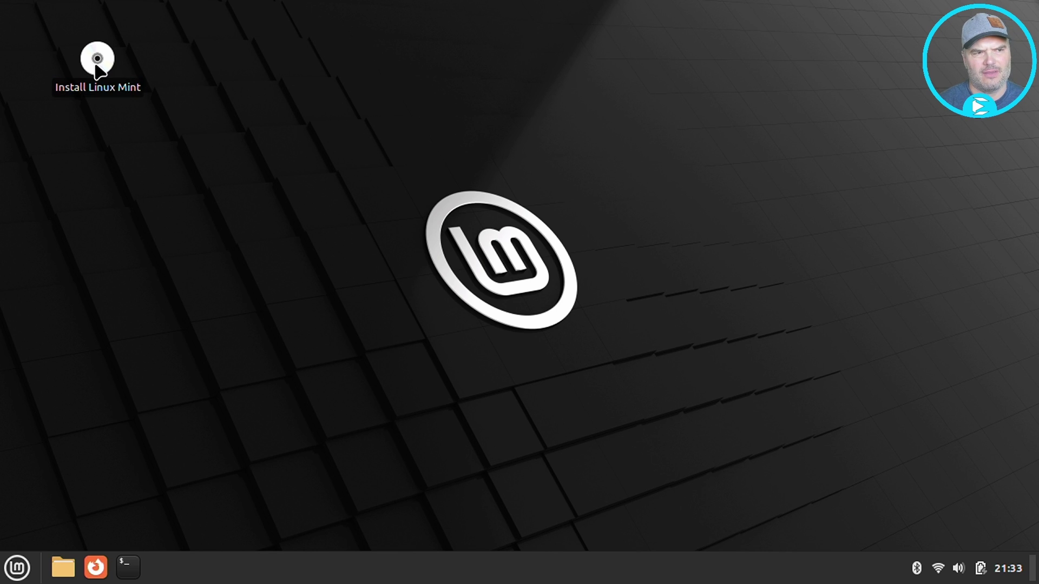
{"action": "double_click", "coordinate": [98, 68]}
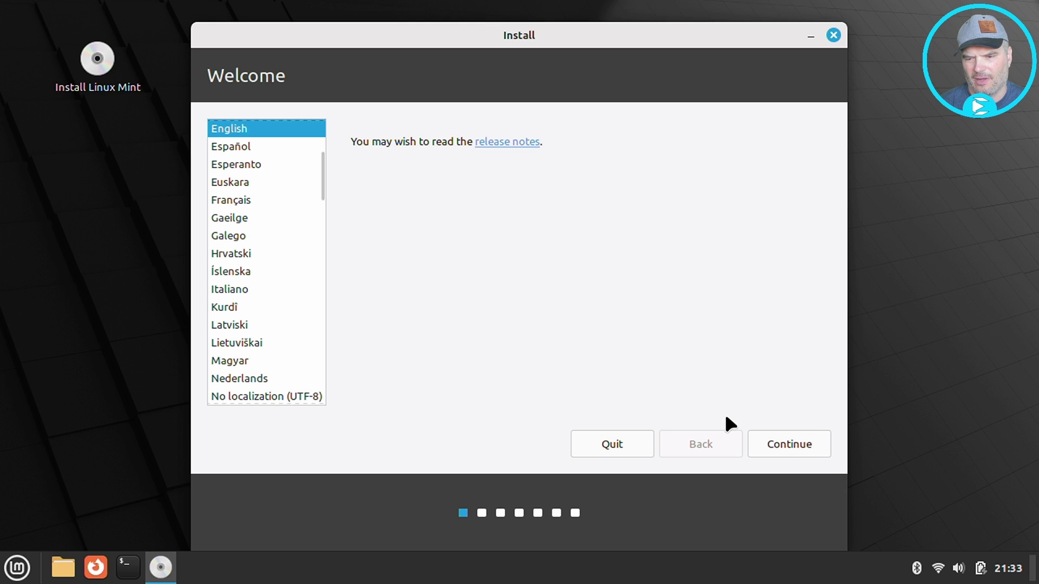
Step: Accept English language and English (US) keyboard layout to reach the Multimedia codecs step
{"action": "left_click", "coordinate": [790, 438]}
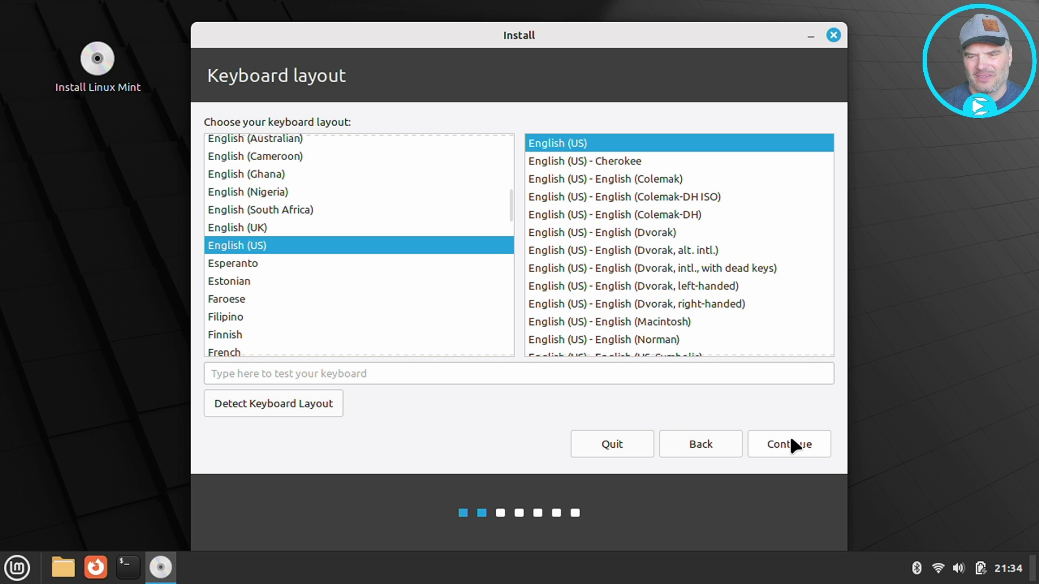
{"action": "left_click", "coordinate": [703, 449]}
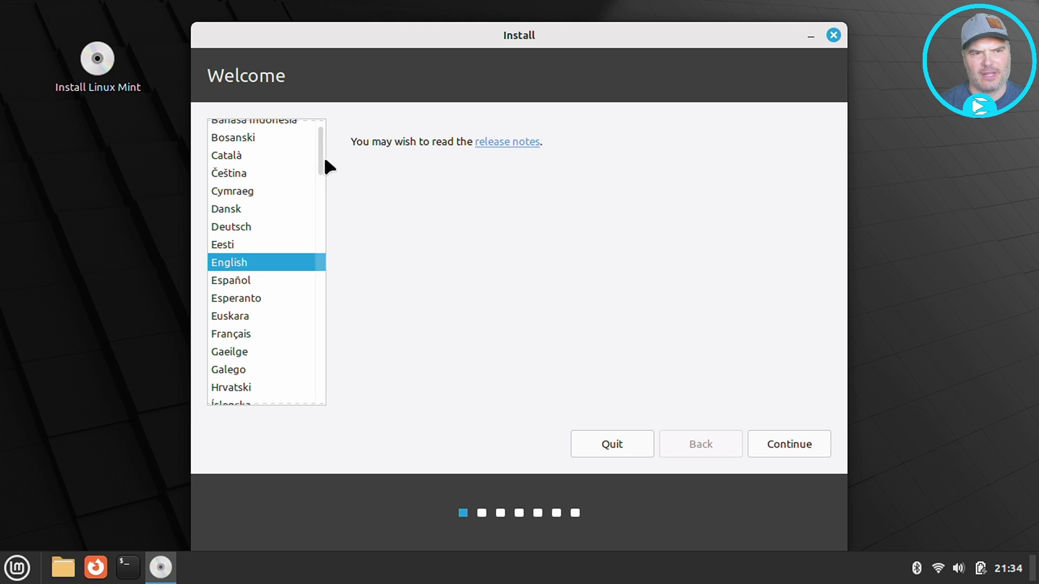
{"action": "left_click", "coordinate": [774, 450]}
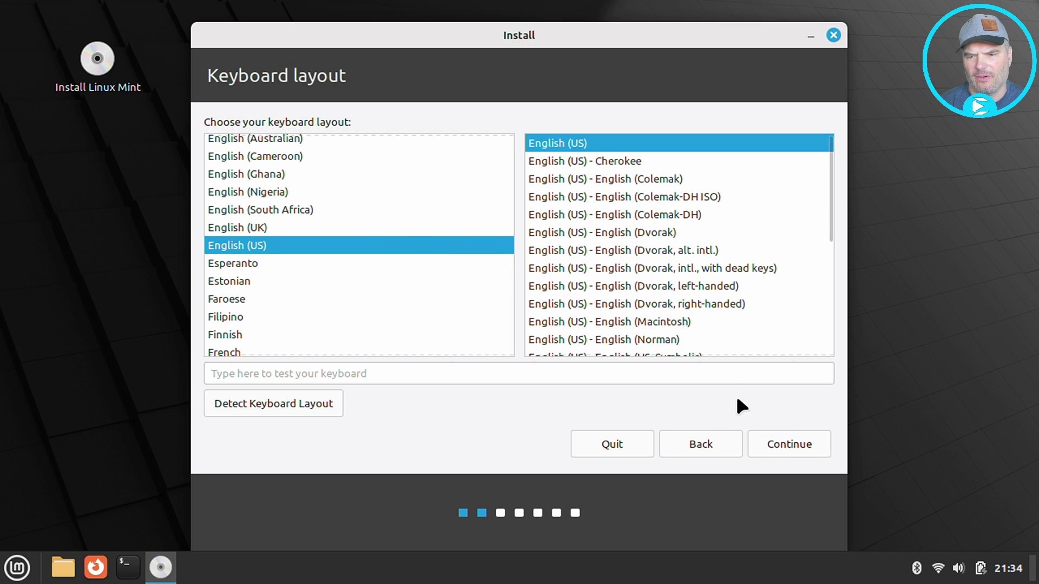
{"action": "left_click", "coordinate": [774, 439]}
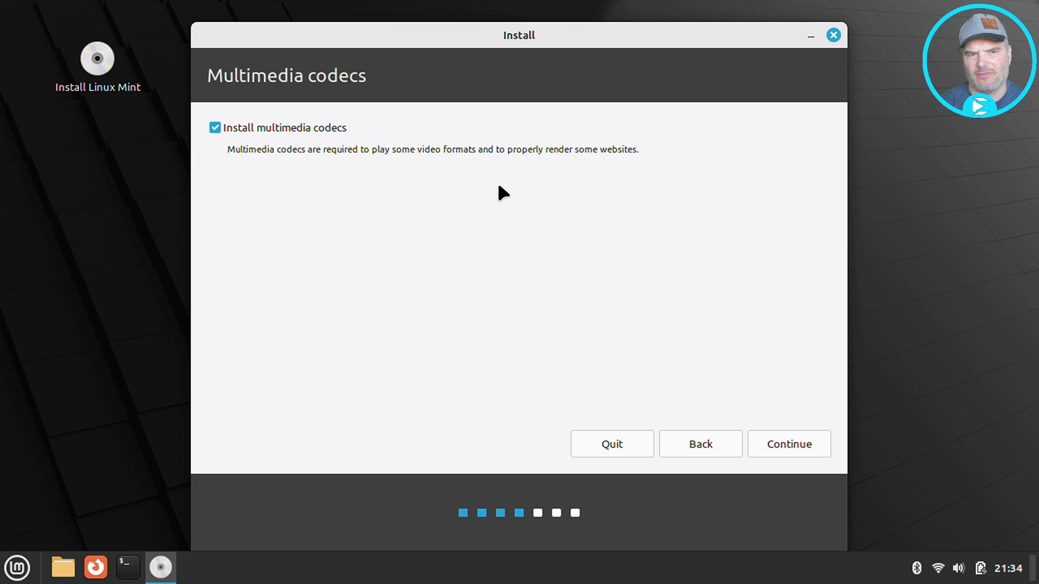
Step: Keep multimedia codecs ticked and install with 'Erase disk and install Linux Mint'
{"action": "left_click", "coordinate": [782, 440]}
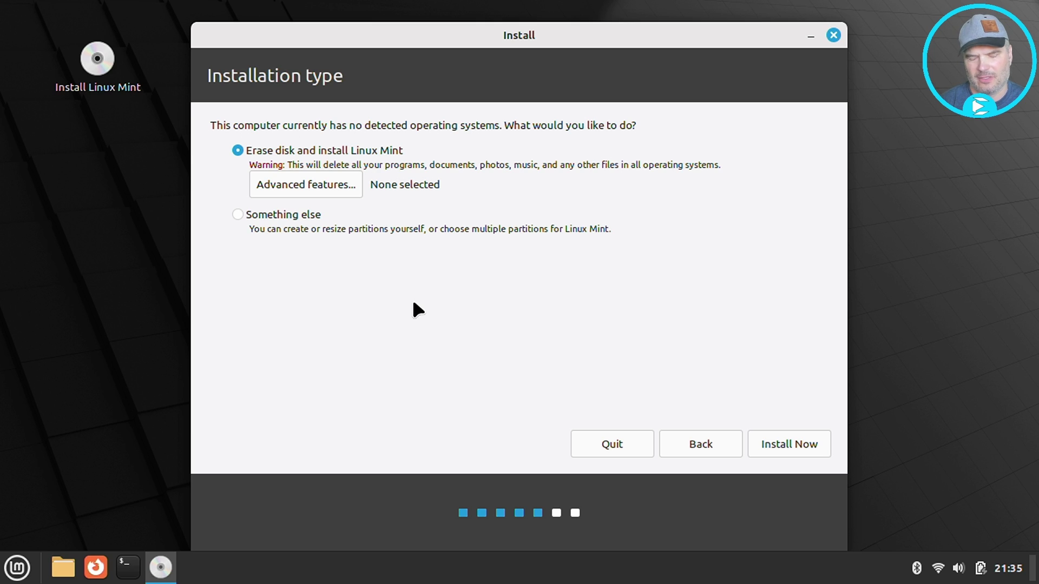
{"action": "left_click", "coordinate": [788, 439]}
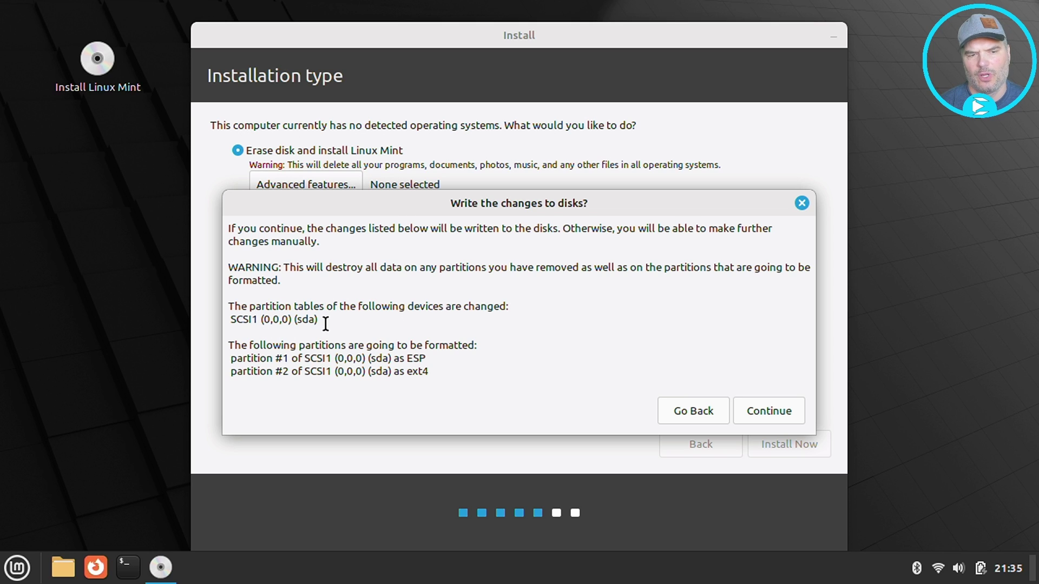
Step: Approve writing the sda partition changes and set the time zone to Los Angeles
{"action": "left_click_drag", "start_coordinate": [321, 320], "coordinate": [266, 323]}
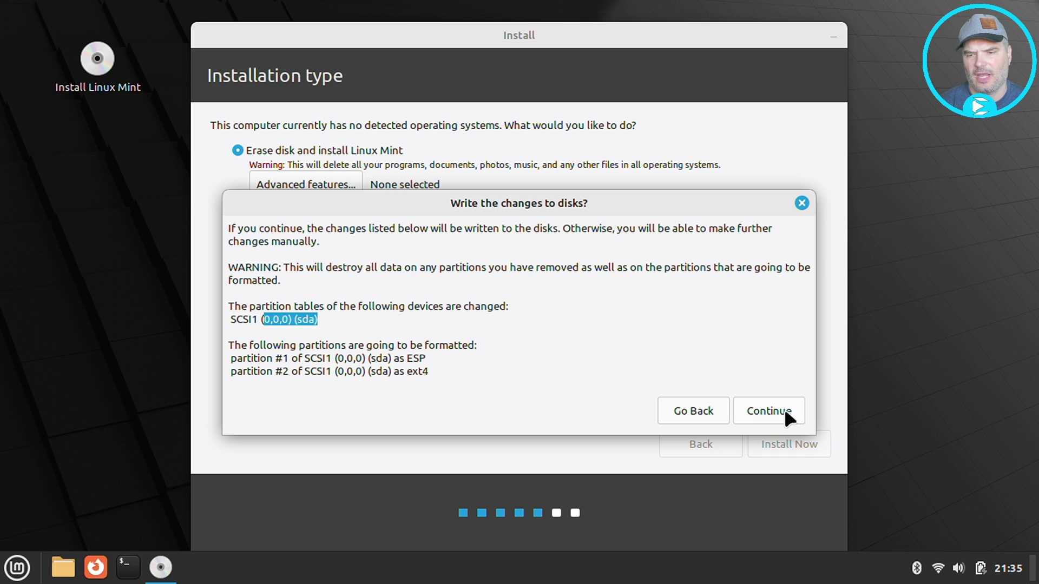
{"action": "left_click", "coordinate": [761, 404]}
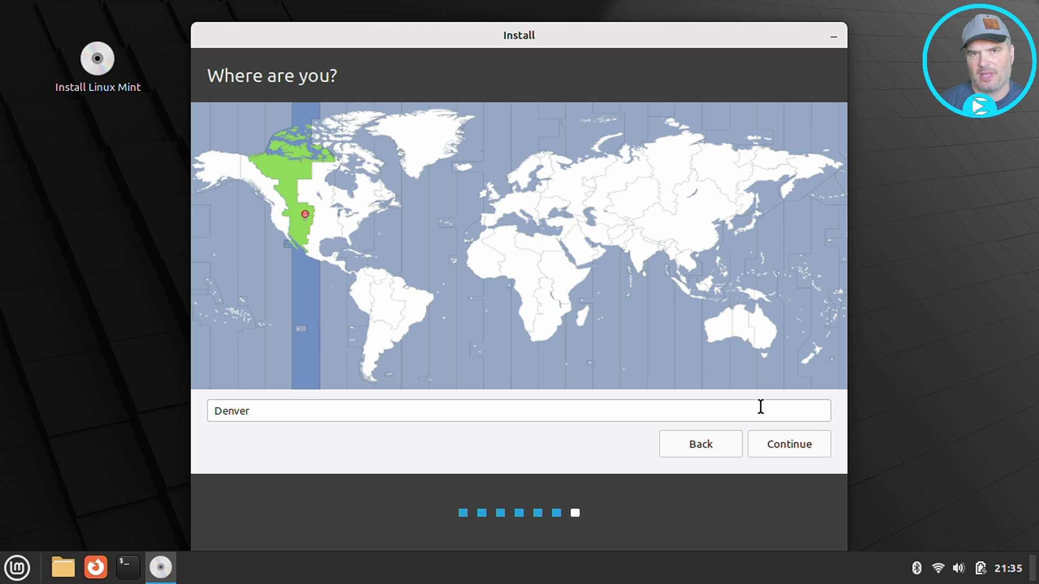
{"action": "left_click", "coordinate": [286, 212]}
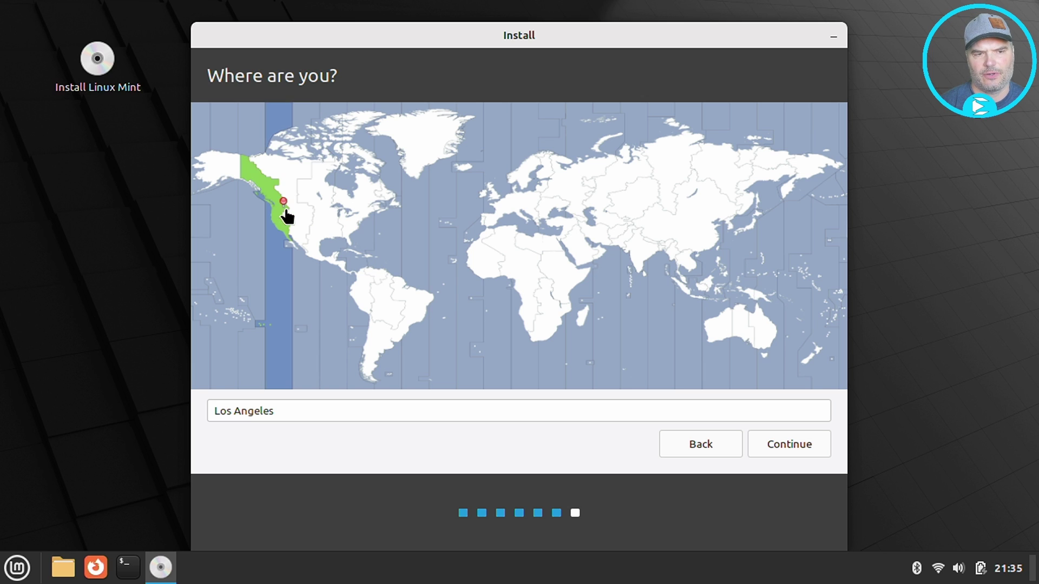
Step: Accept the Los Angeles time zone, enter the user's name and password, and start the installation
{"action": "left_click", "coordinate": [785, 445]}
{"action": "type", "text": "E"}
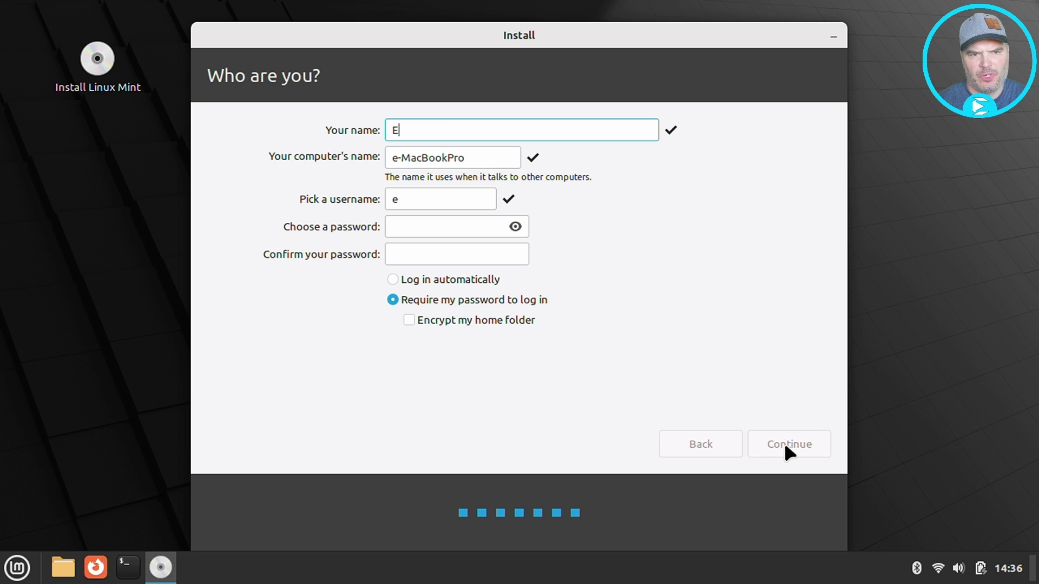
{"action": "type", "text": "evnos"}
{"action": "key", "text": "Tab"}
{"action": "key", "text": "Tab"}
{"action": "type", "text": "************"}
{"action": "key", "text": "Tab"}
{"action": "type", "text": "************"}
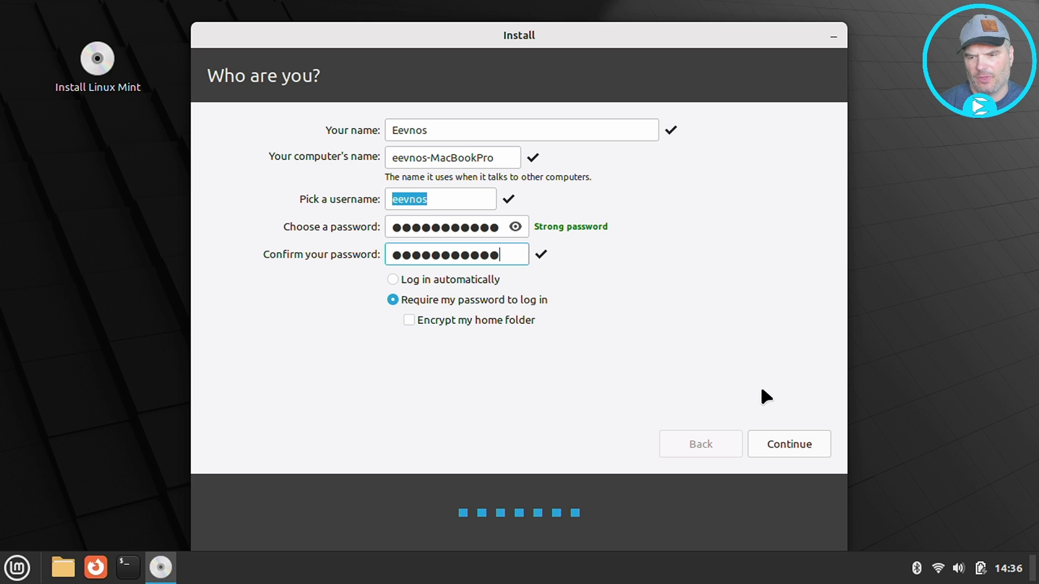
{"action": "left_click", "coordinate": [791, 438]}
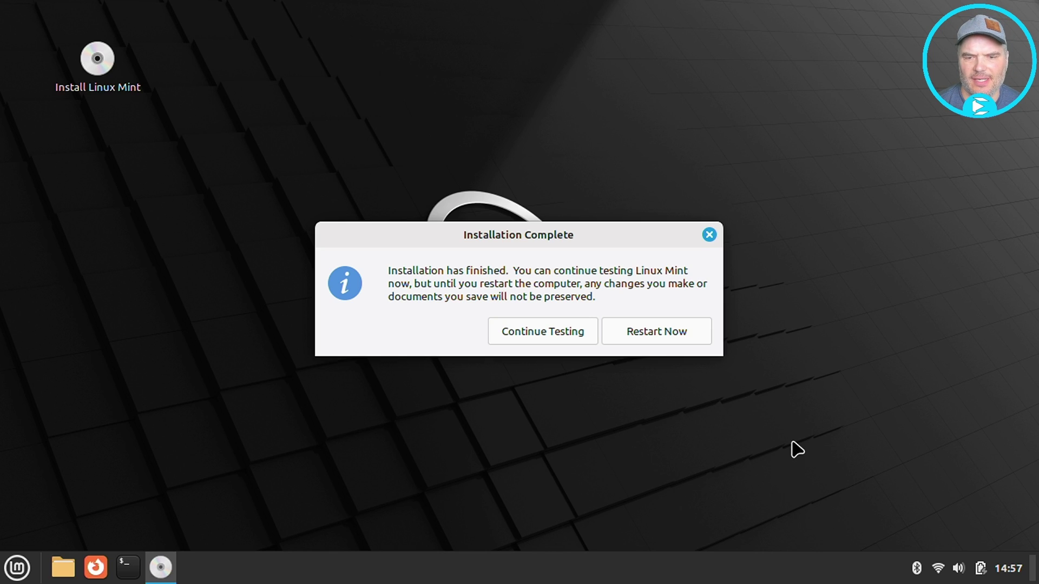
Step: Restart into the newly installed Linux Mint system
{"action": "left_click", "coordinate": [661, 326]}
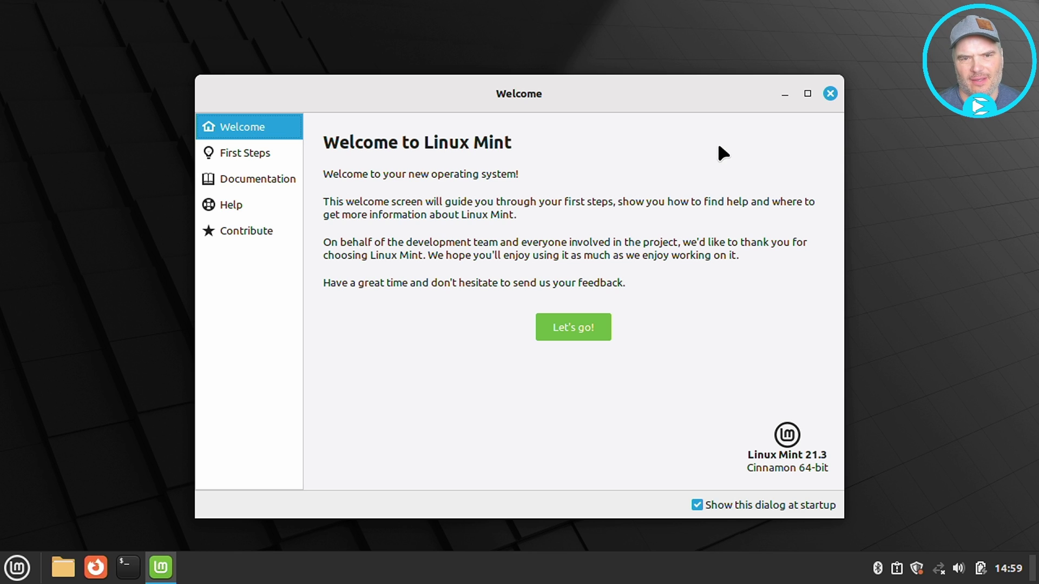
Step: Open the First Steps page, then briefly check the network tray menu and close it
{"action": "left_click", "coordinate": [574, 327]}
{"action": "scroll", "coordinate": [488, 306], "scroll_direction": "down", "scroll_amount": 5}
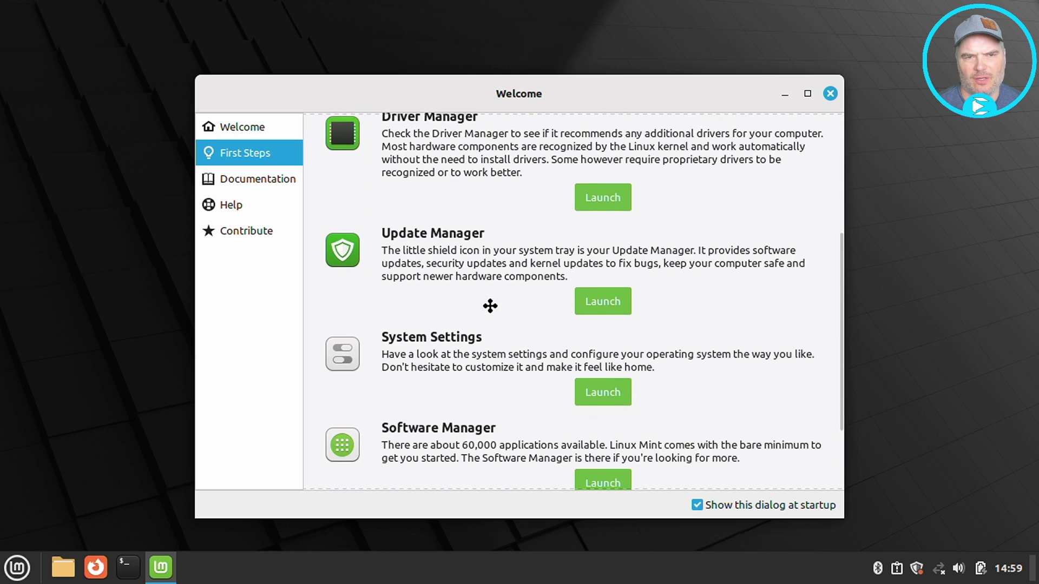
{"action": "scroll", "coordinate": [489, 304], "scroll_direction": "up", "scroll_amount": 5}
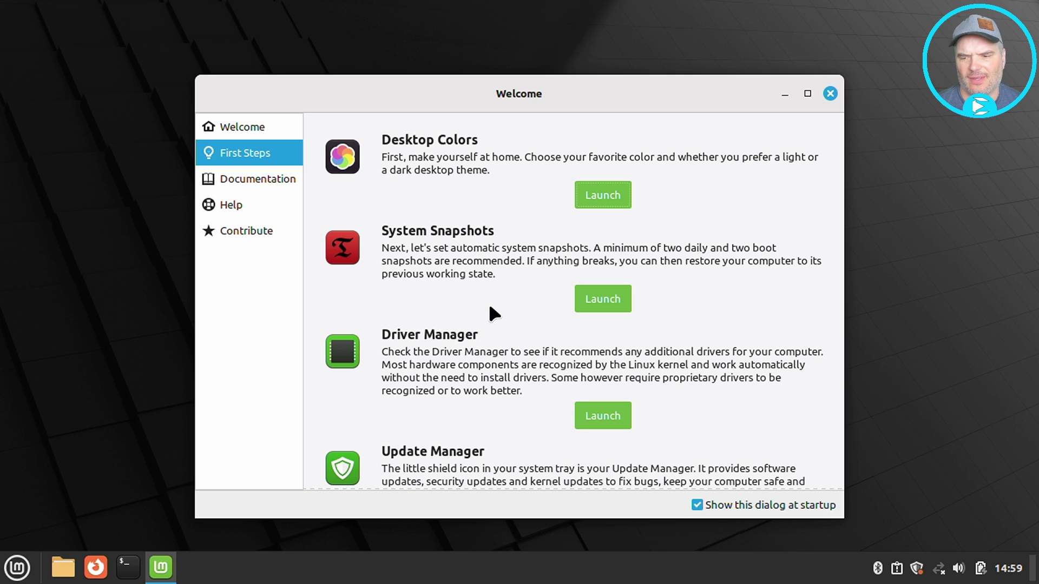
{"action": "left_click", "coordinate": [938, 572]}
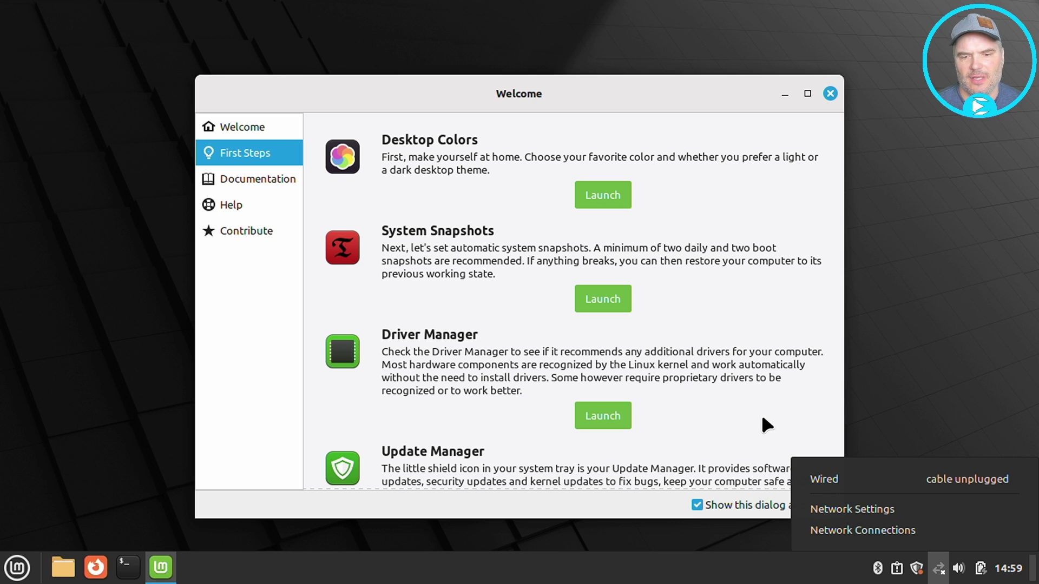
{"action": "left_click", "coordinate": [429, 355]}
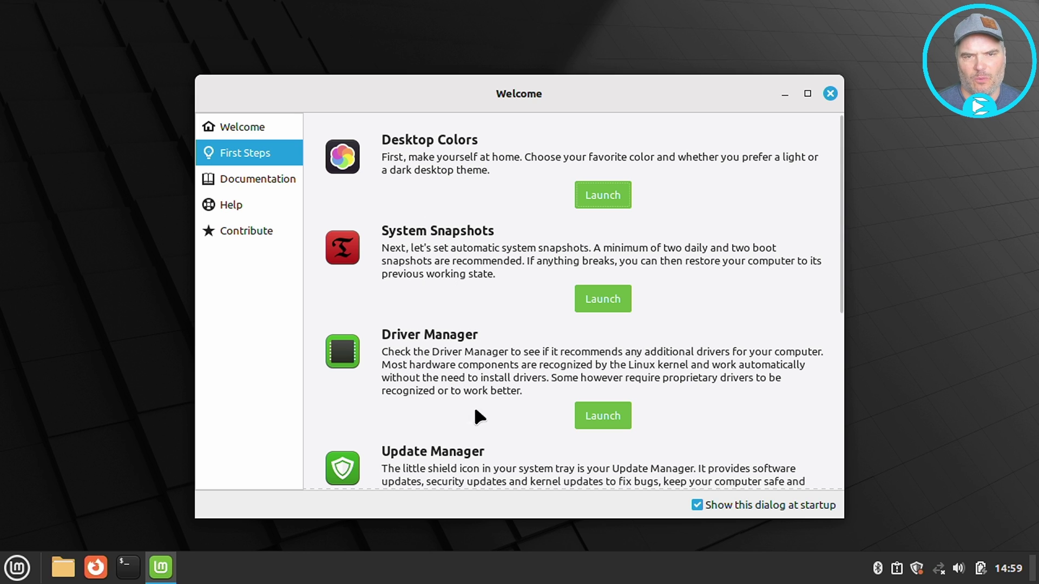
Step: Launch Driver Manager and close the two file manager windows
{"action": "left_click", "coordinate": [605, 409]}
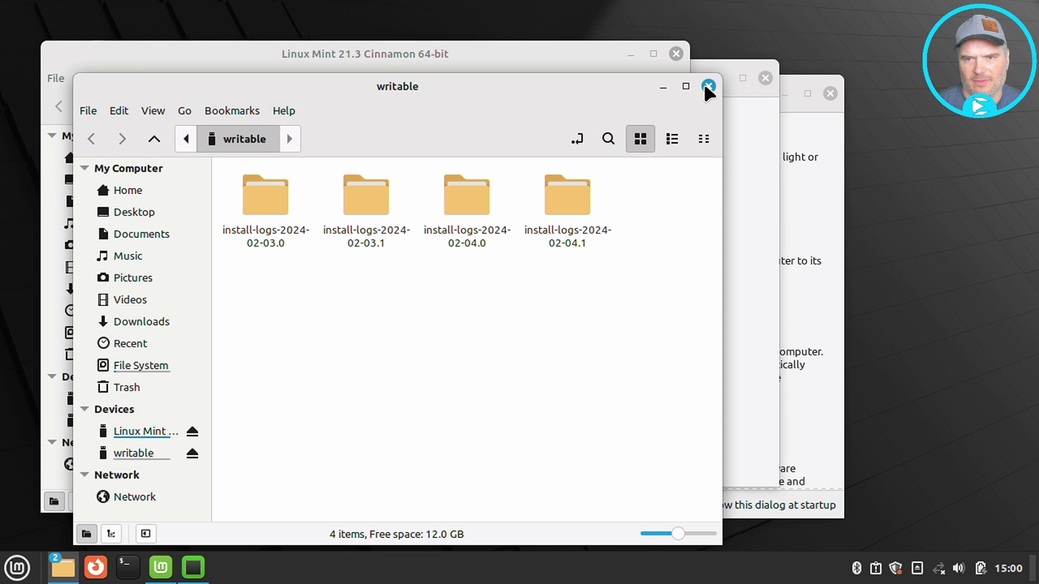
{"action": "left_click", "coordinate": [708, 86]}
{"action": "left_click", "coordinate": [675, 54]}
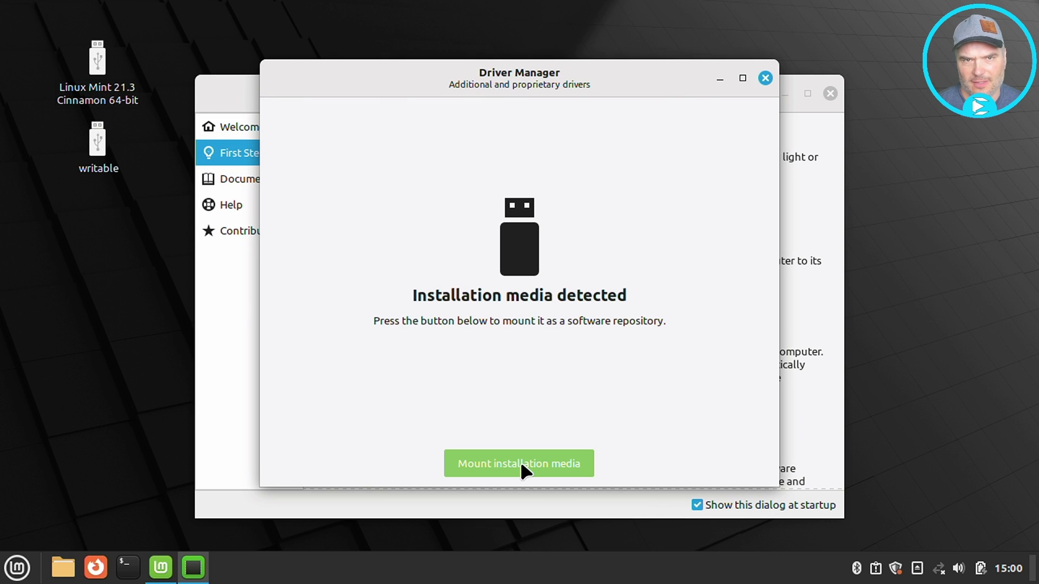
Step: Mount the installation media with the account password and select bcmwl-kernel-source for the BCM4331 card
{"action": "left_click", "coordinate": [520, 463]}
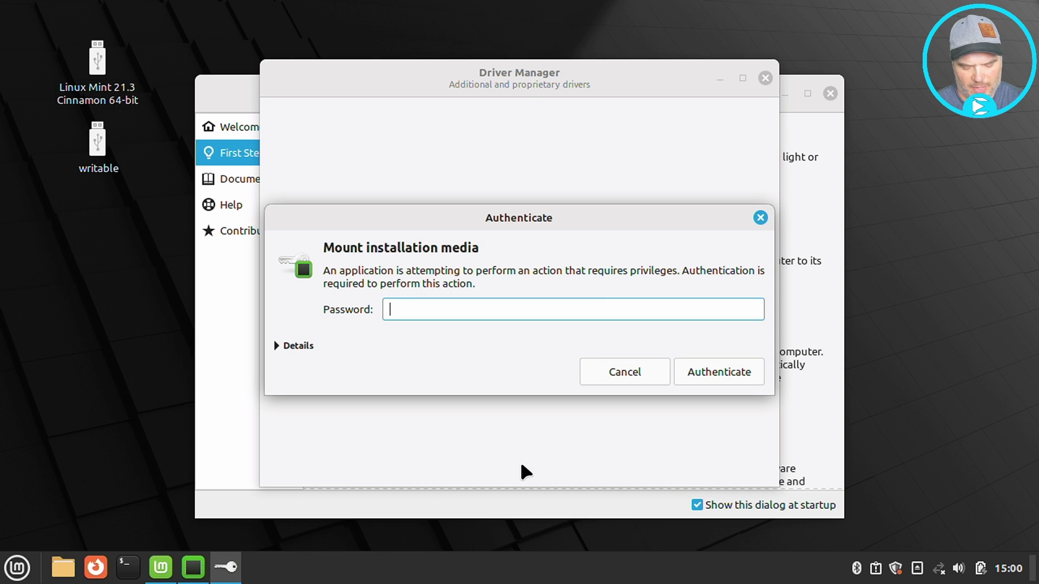
{"action": "type", "text": "•••••••••"}
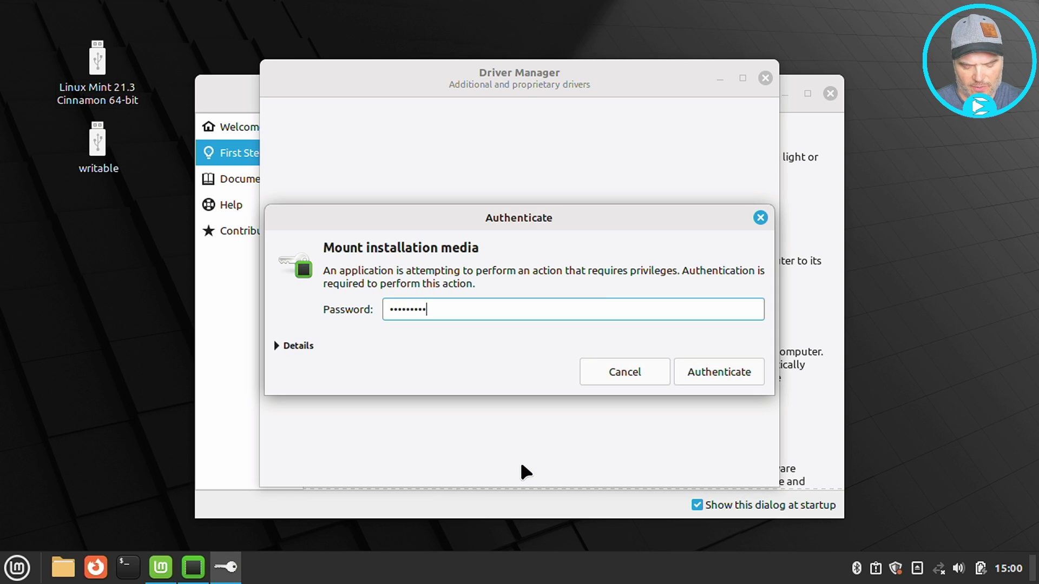
{"action": "key", "text": "Return"}
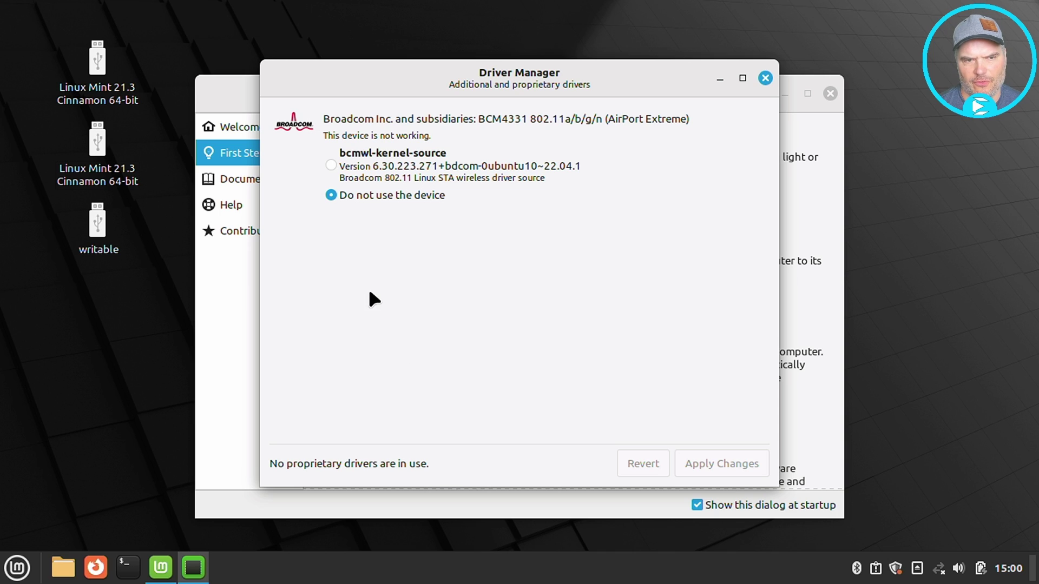
{"action": "left_click", "coordinate": [331, 164]}
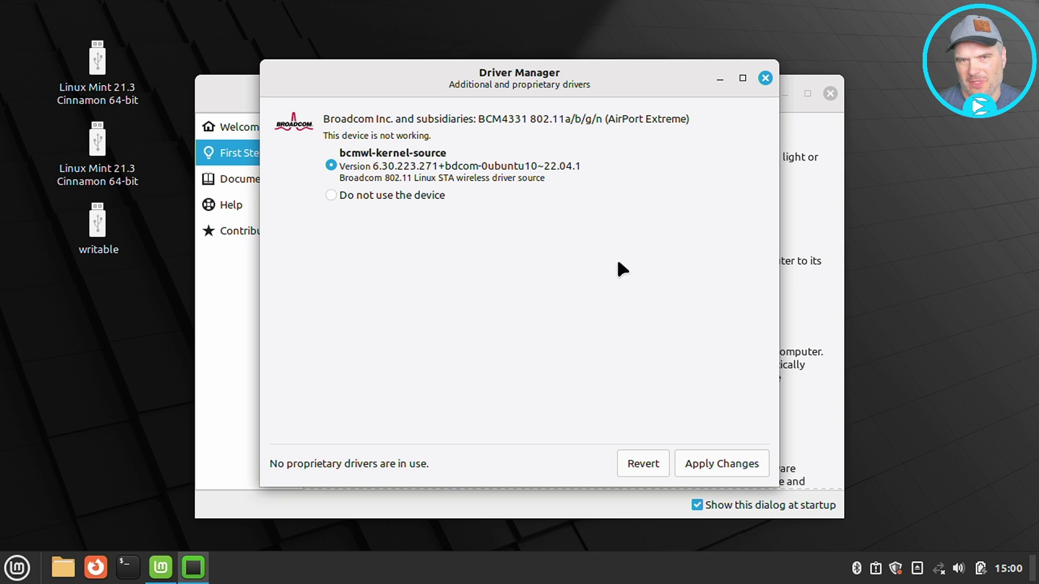
Step: Apply the bcmwl-kernel-source driver change, authorising it with the account password
{"action": "left_click", "coordinate": [739, 463]}
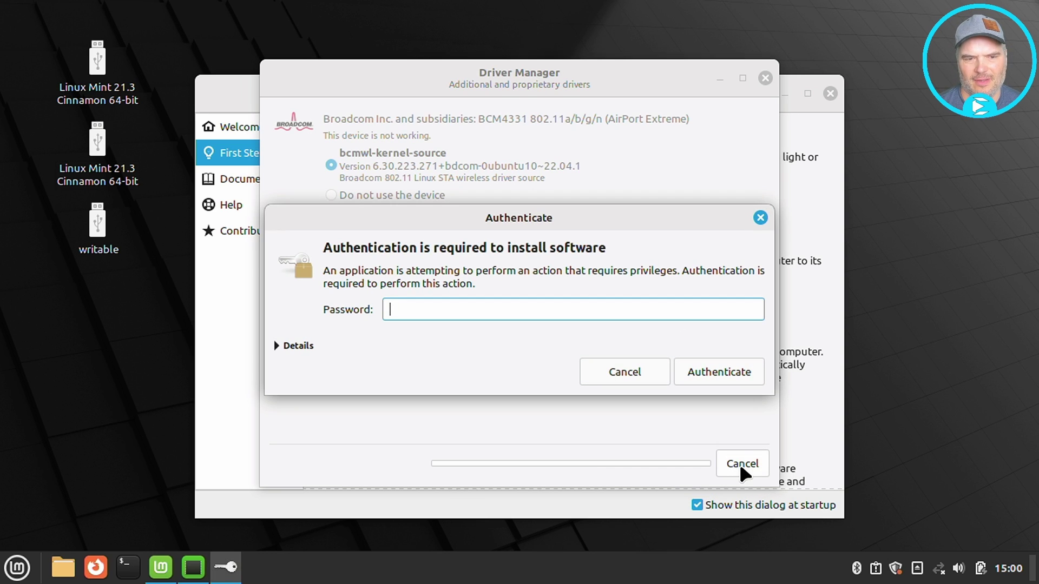
{"action": "type", "text": "****"}
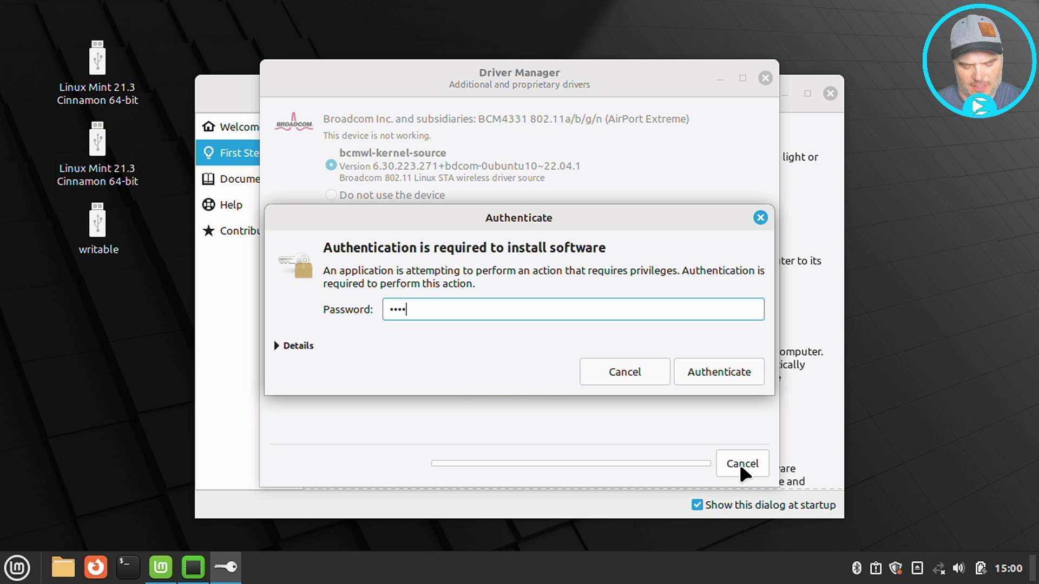
{"action": "key", "text": "Return"}
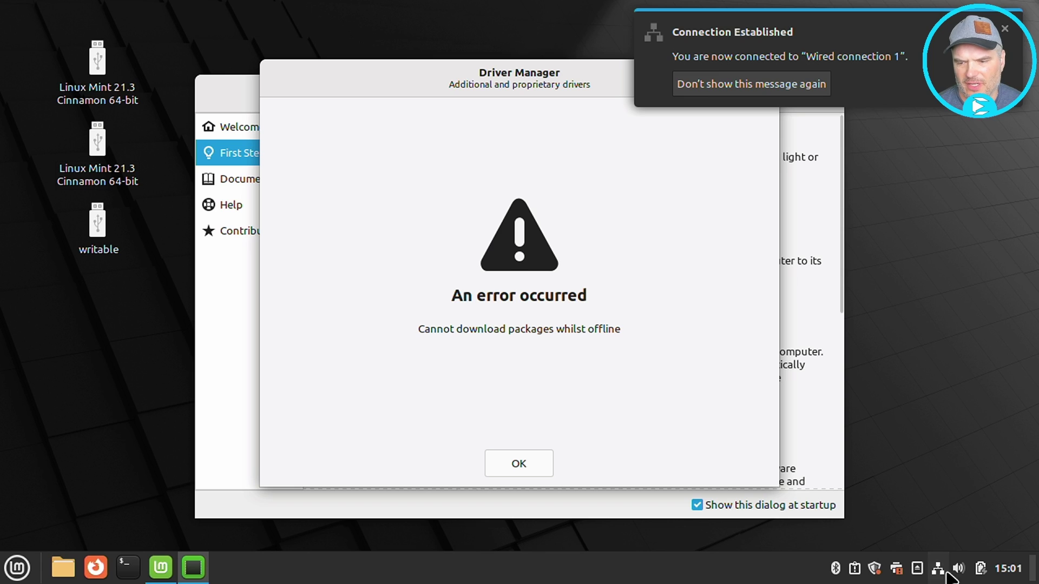
Step: Dismiss the offline error, reapply bcmwl-kernel-source, then view the available wireless networks
{"action": "left_click", "coordinate": [534, 457]}
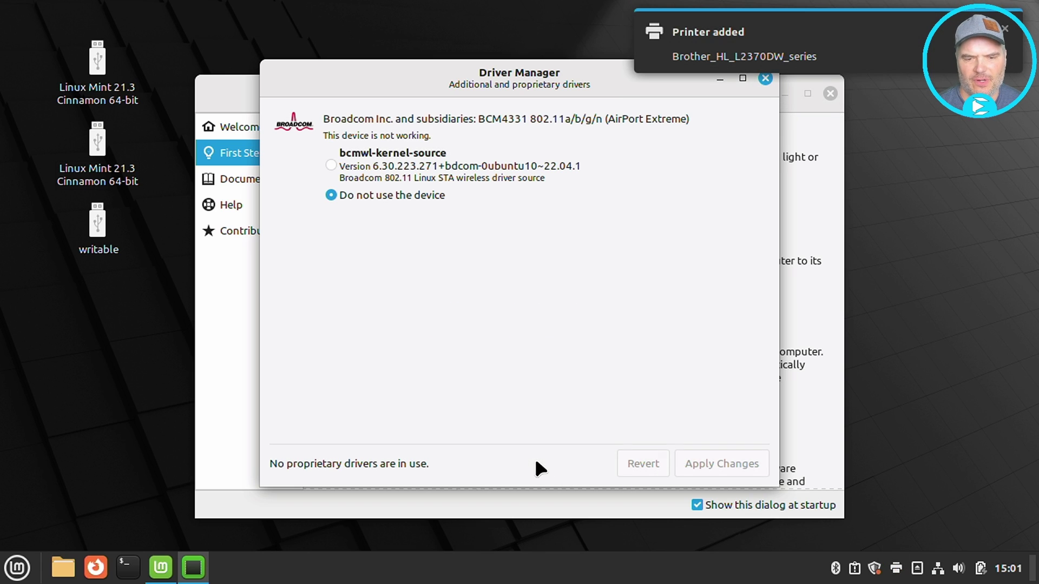
{"action": "left_click", "coordinate": [330, 165]}
{"action": "left_click", "coordinate": [695, 463]}
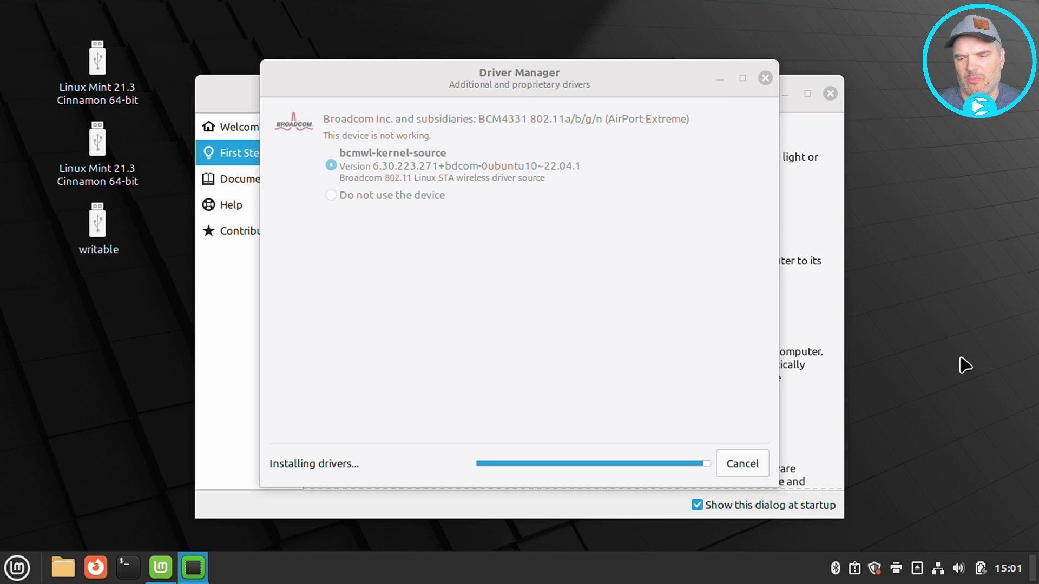
{"action": "mouse_move", "coordinate": [939, 565]}
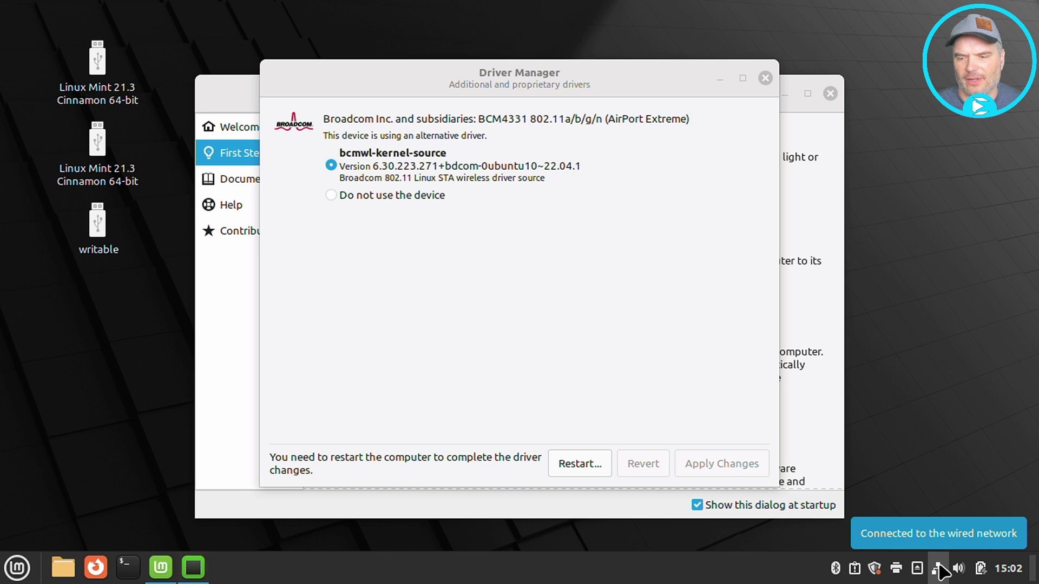
{"action": "left_click", "coordinate": [939, 566]}
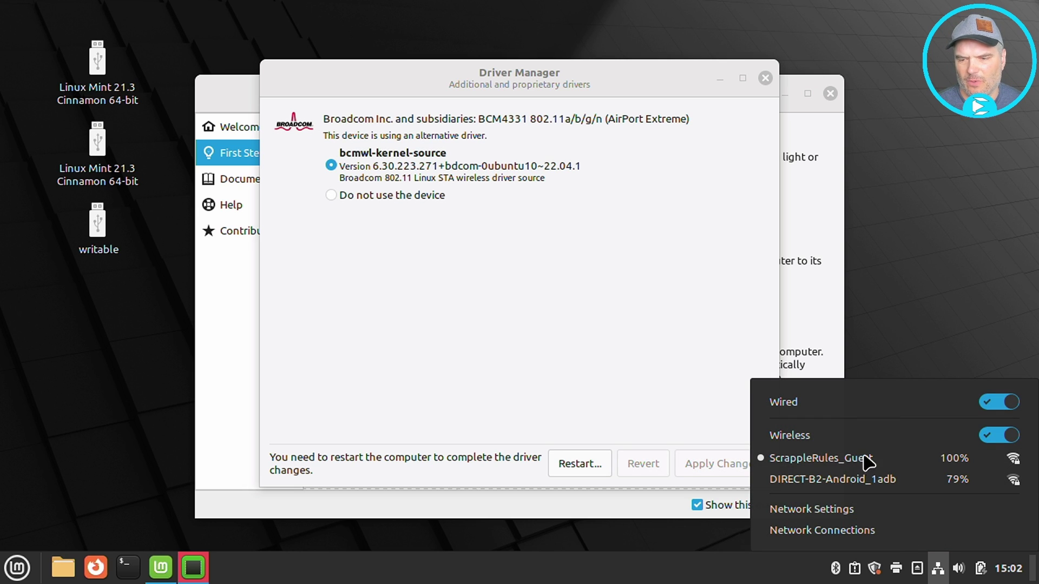
Step: Close the Wi-Fi network list and dismiss the Disconnected notification
{"action": "left_click", "coordinate": [962, 344]}
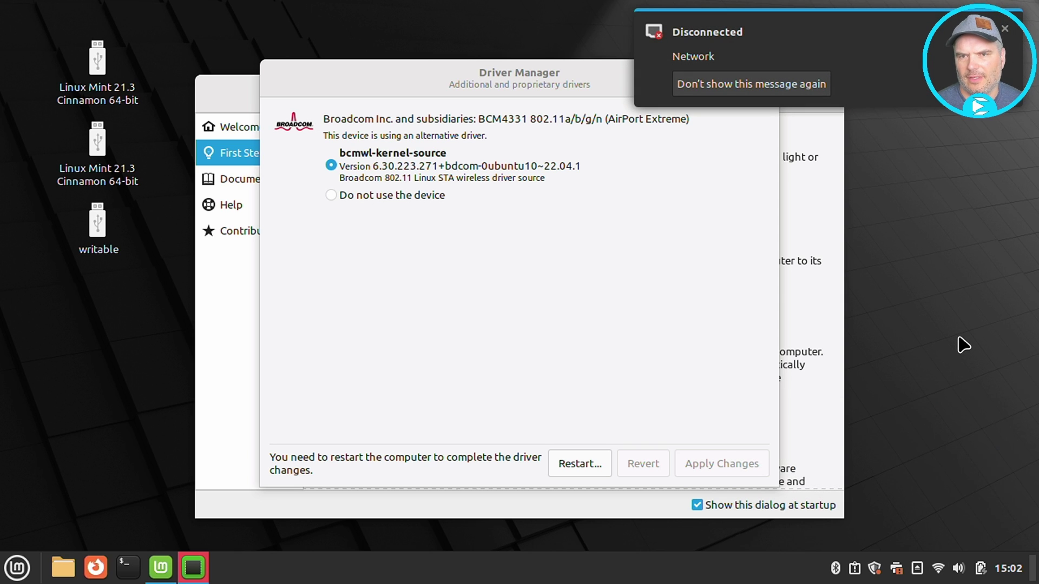
{"action": "left_click", "coordinate": [1002, 29]}
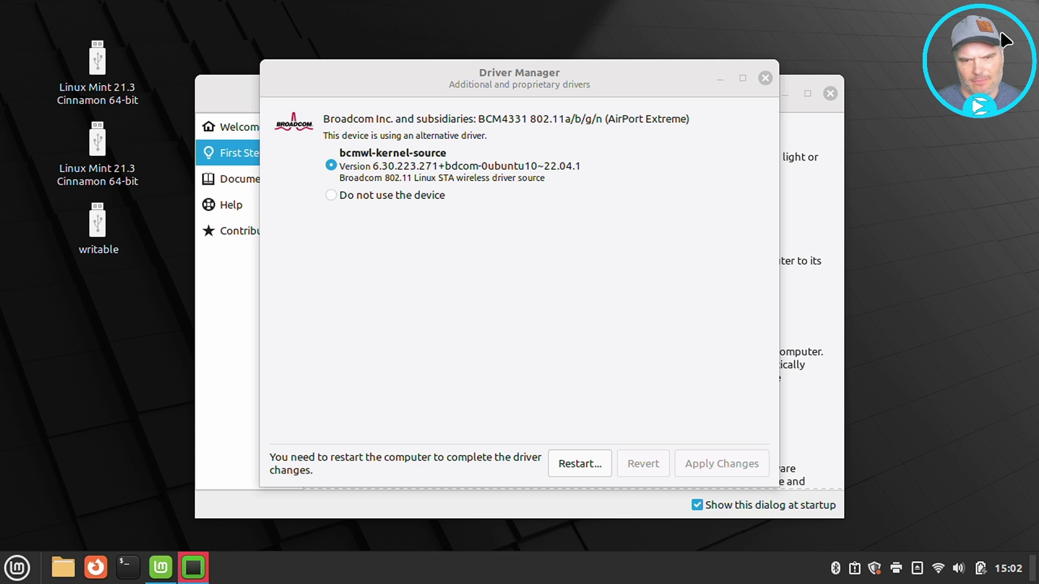